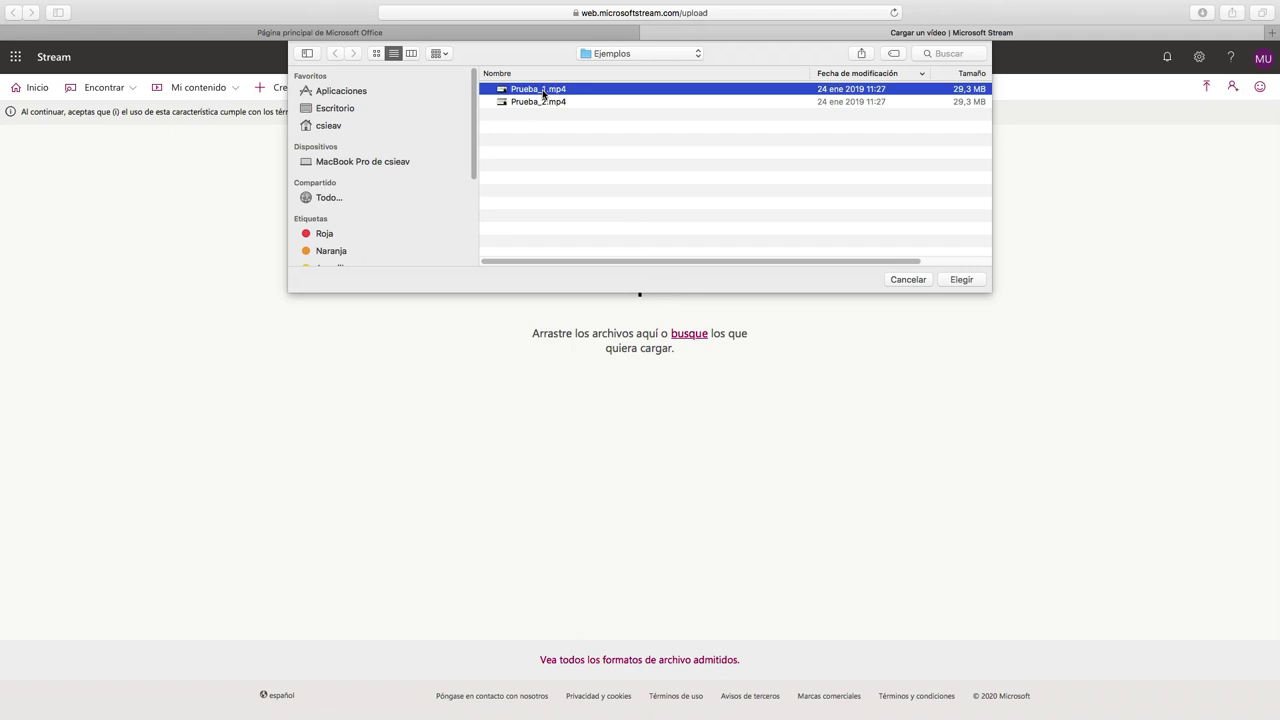
# Step: Upload Prueba_1.mp4 and fill in its details with the name "Vídeo de prueba" and the description "primera prueba"
pyautogui.click(966, 280)
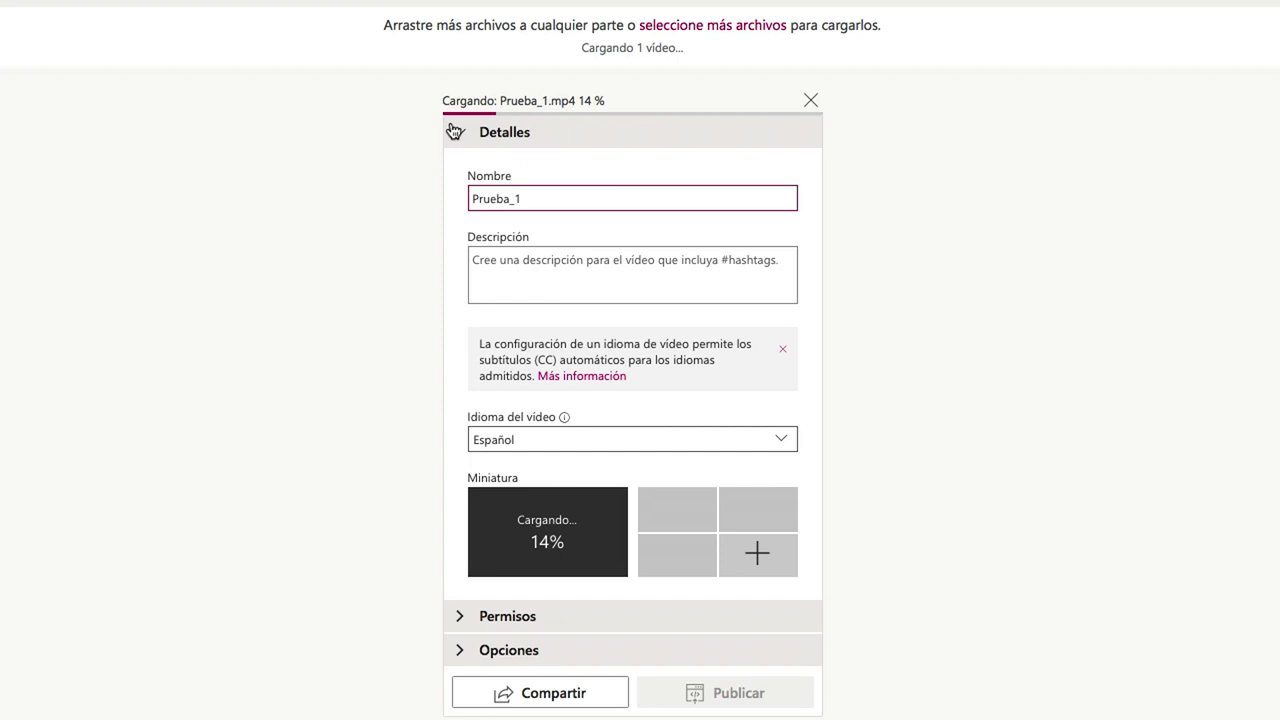
pyautogui.hotkey('ctrl', 'a')
pyautogui.press('BackSpace')
pyautogui.write('V')
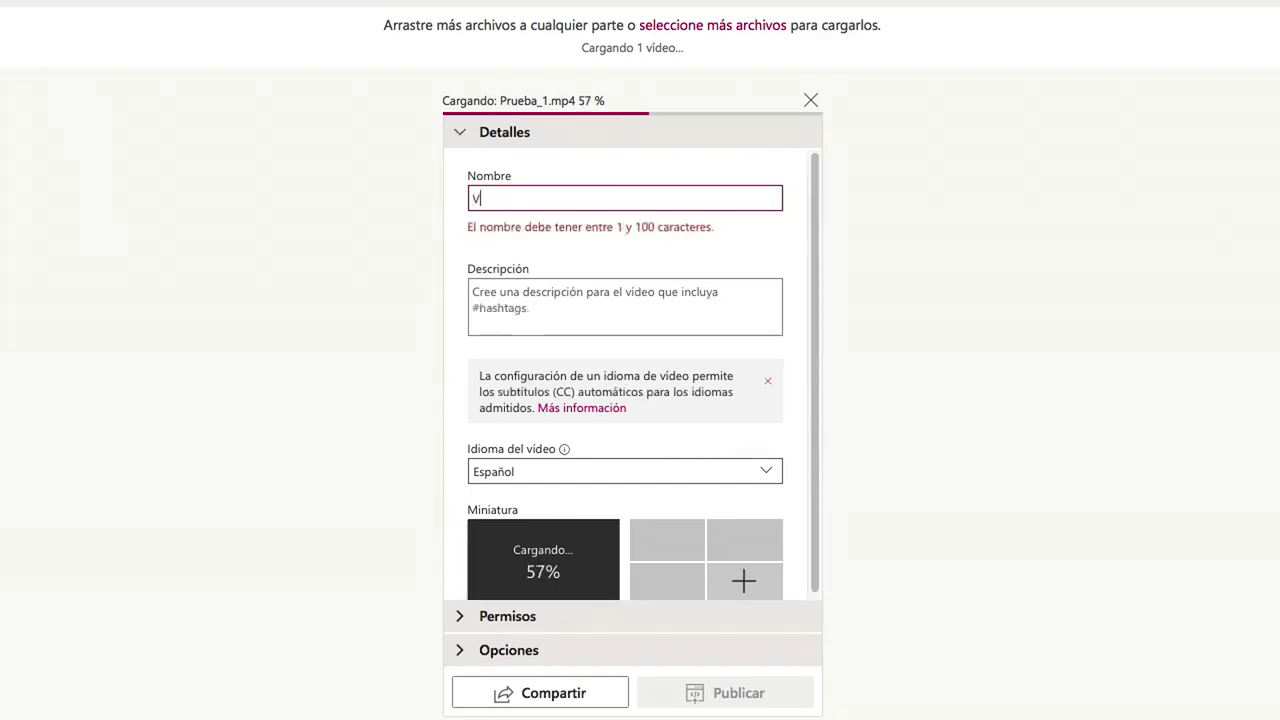
pyautogui.write('ídeo de prueba')
pyautogui.click(509, 266)
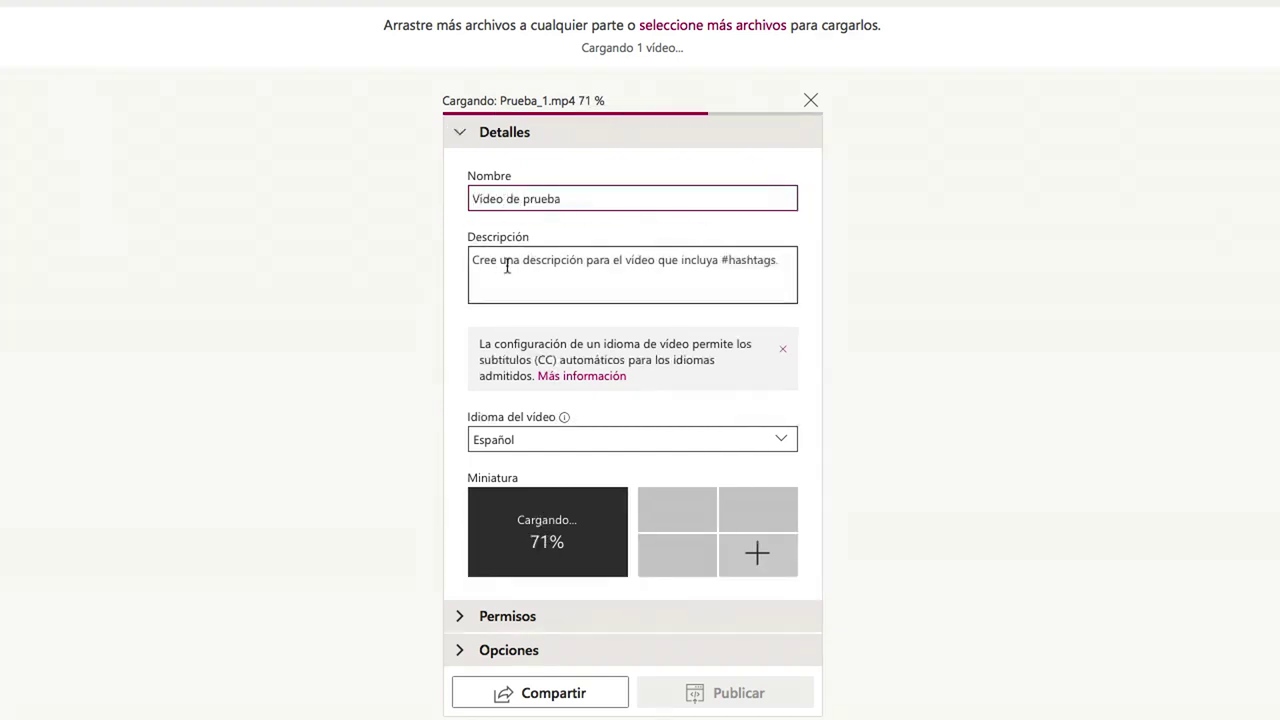
pyautogui.write('primera prueba')
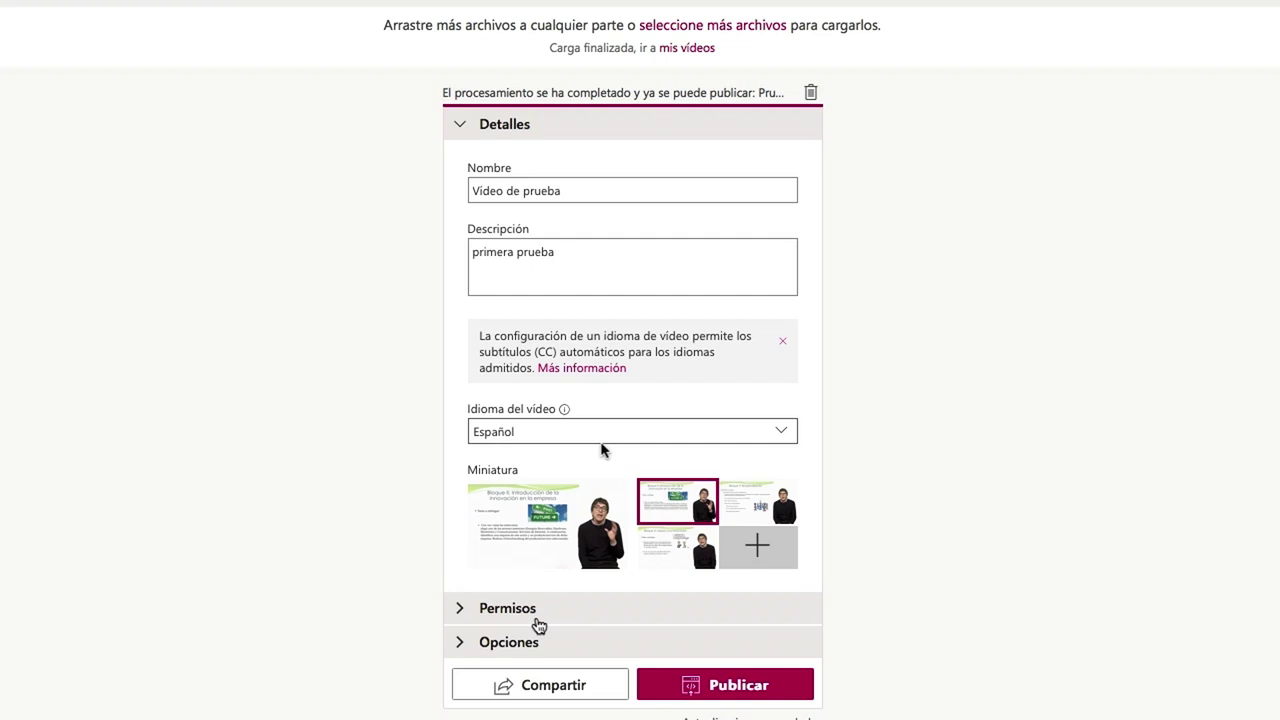
# Step: Remove the whole company's permission to view the uploaded video and confirm the removal
pyautogui.click(514, 612)
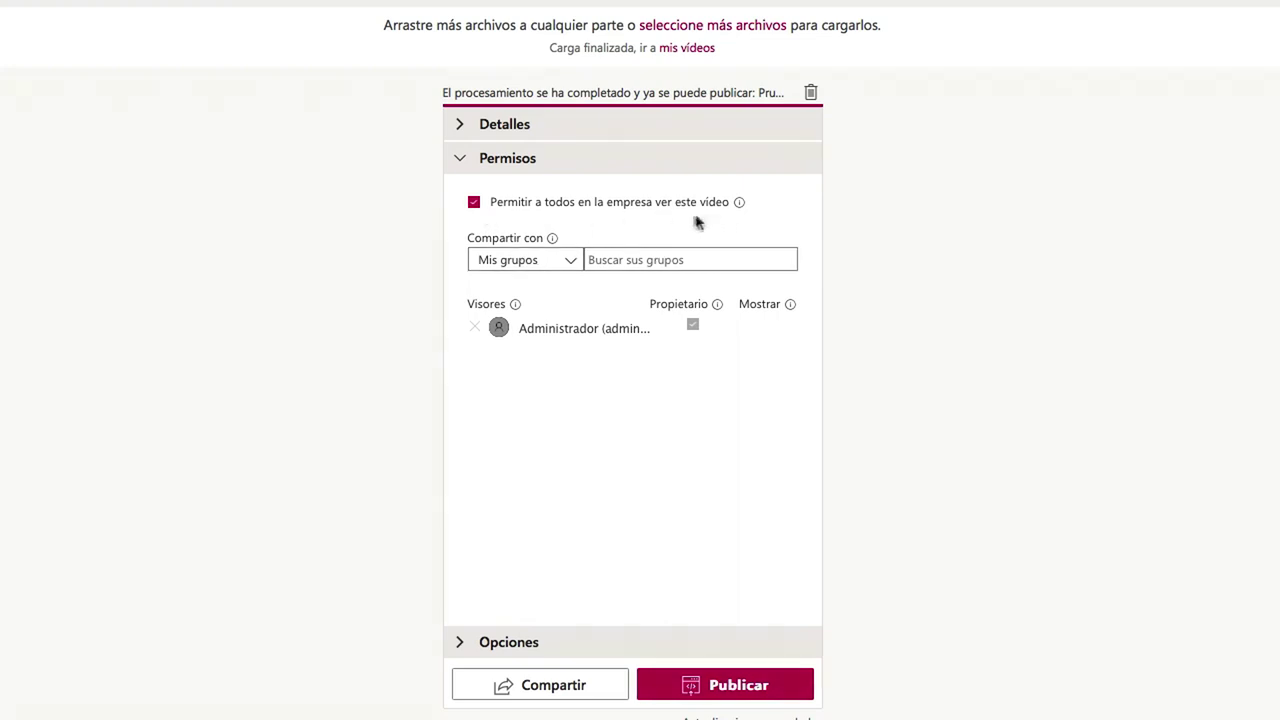
pyautogui.click(474, 206)
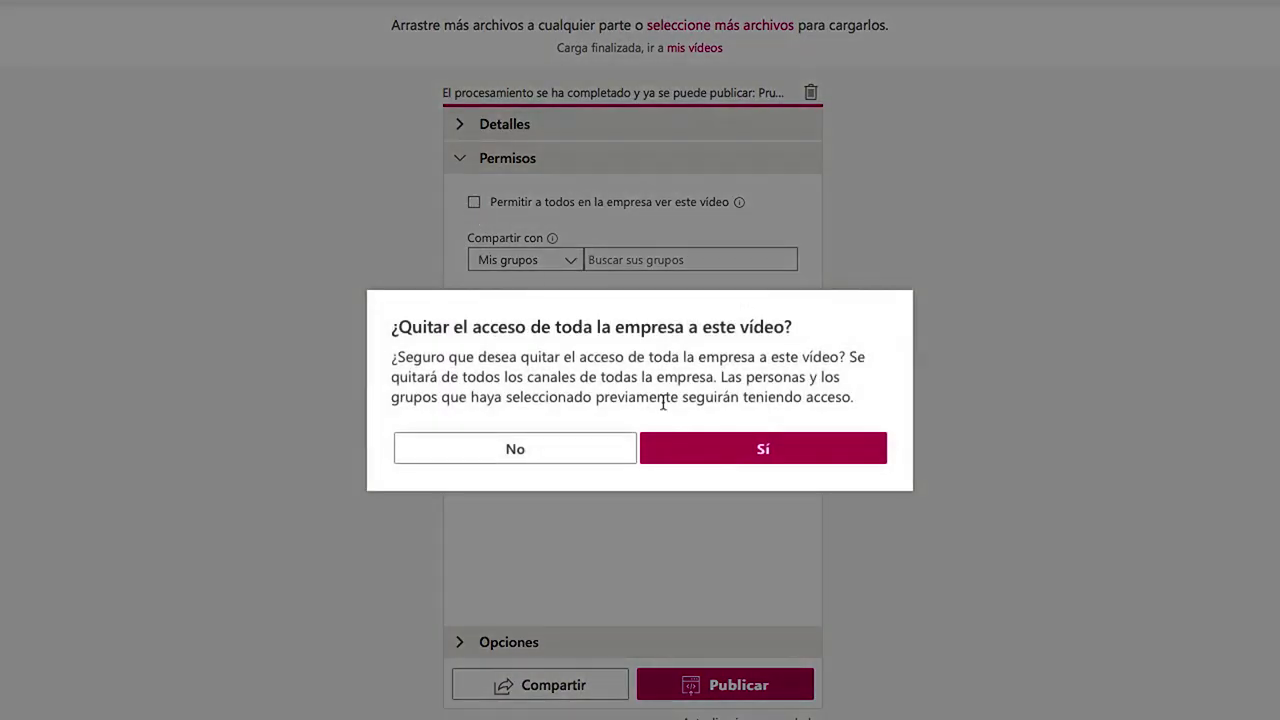
pyautogui.click(682, 451)
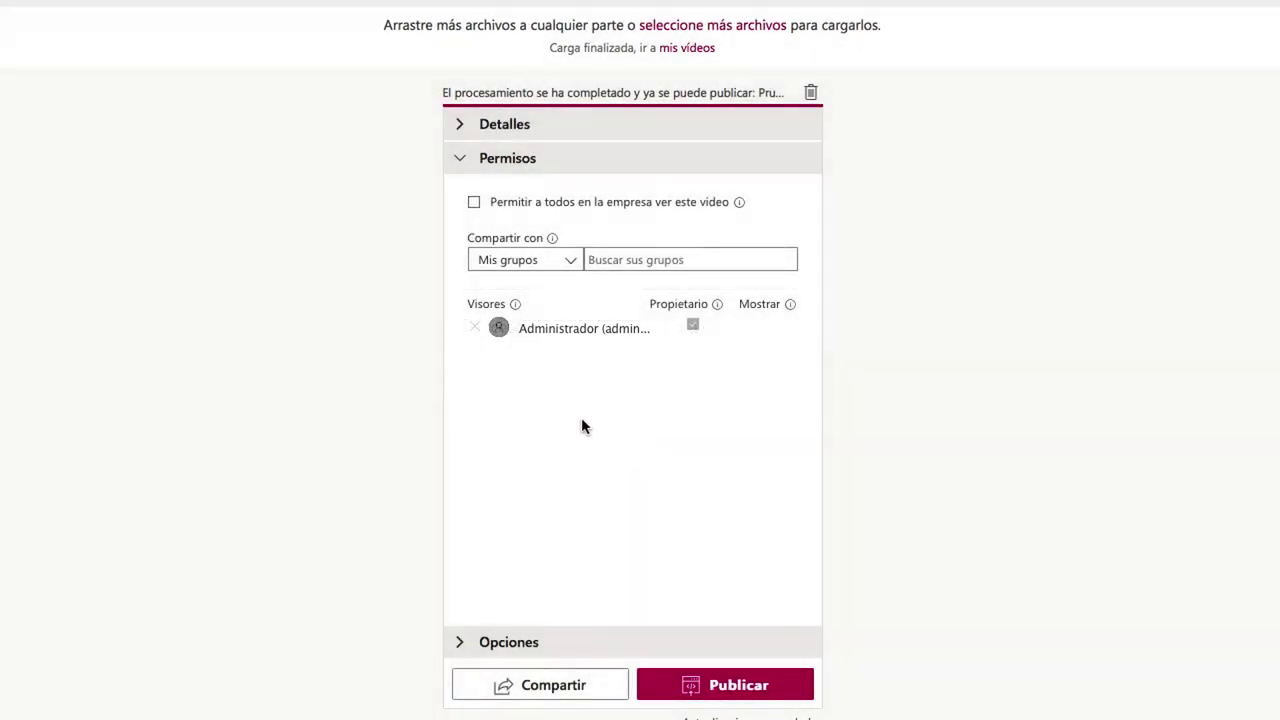
# Step: Share the video with an individual user, searching by full name and adding that person as a viewer
pyautogui.click(573, 262)
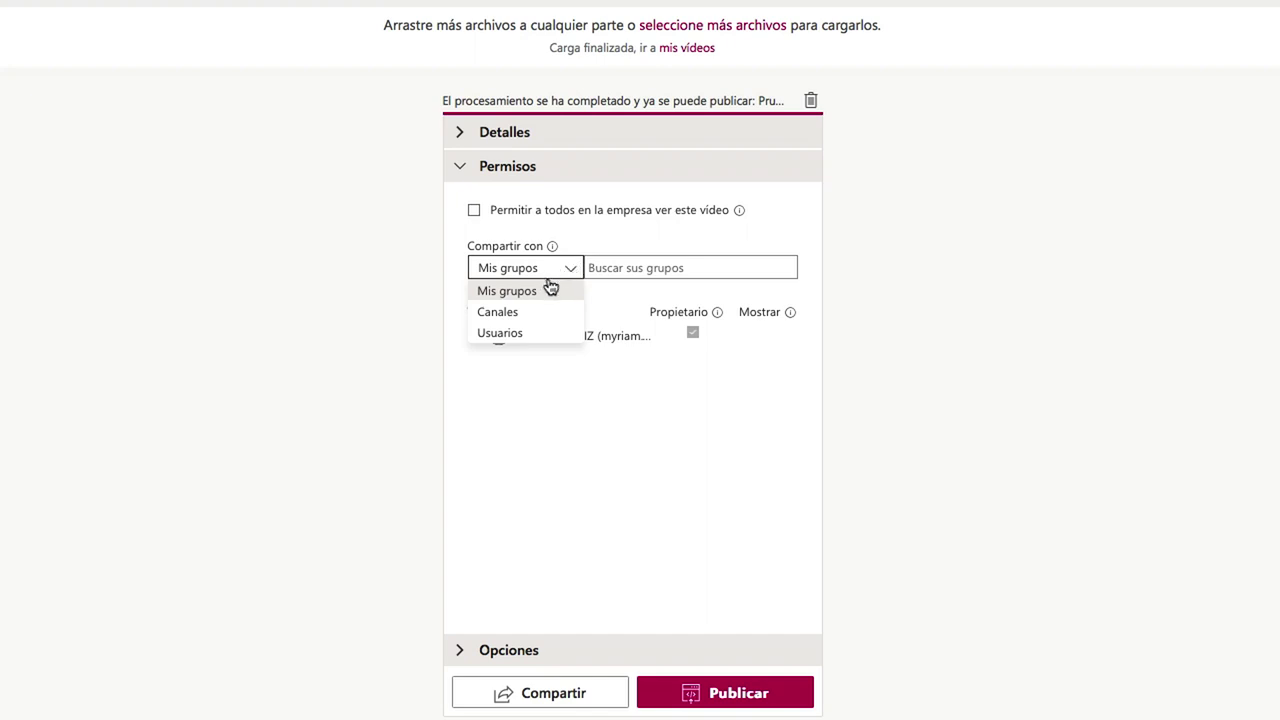
pyautogui.click(491, 338)
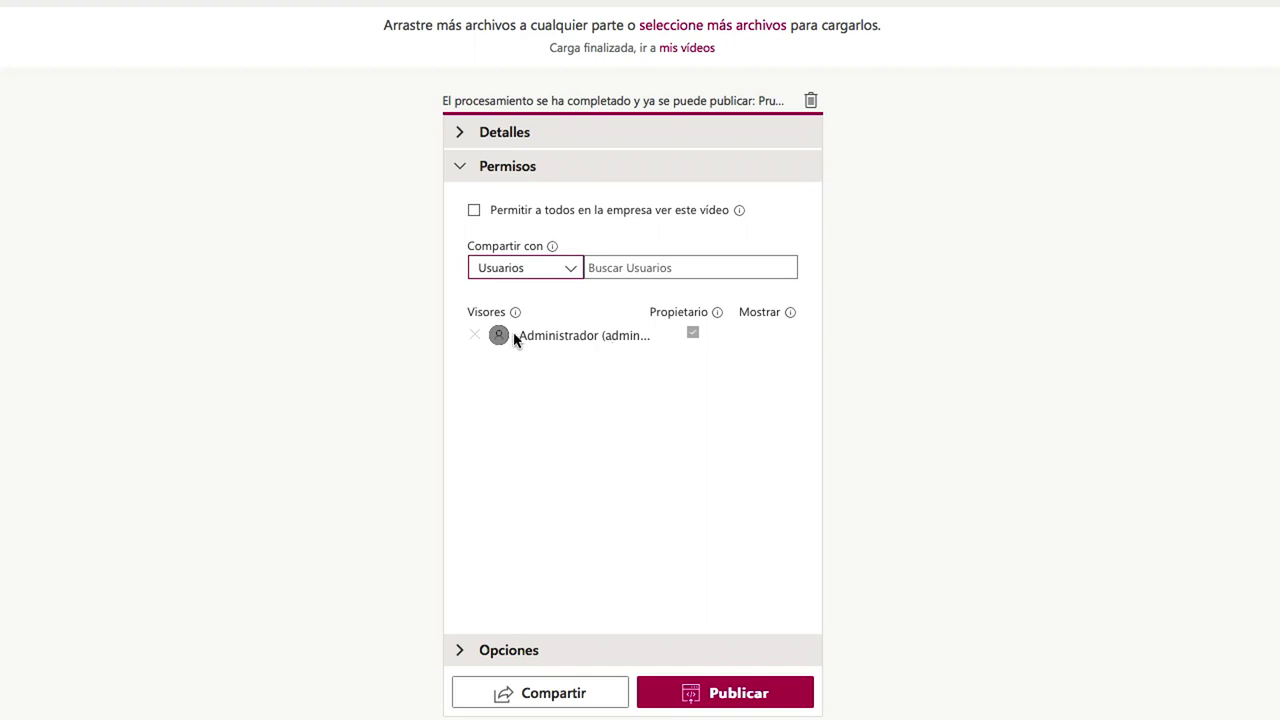
pyautogui.click(627, 266)
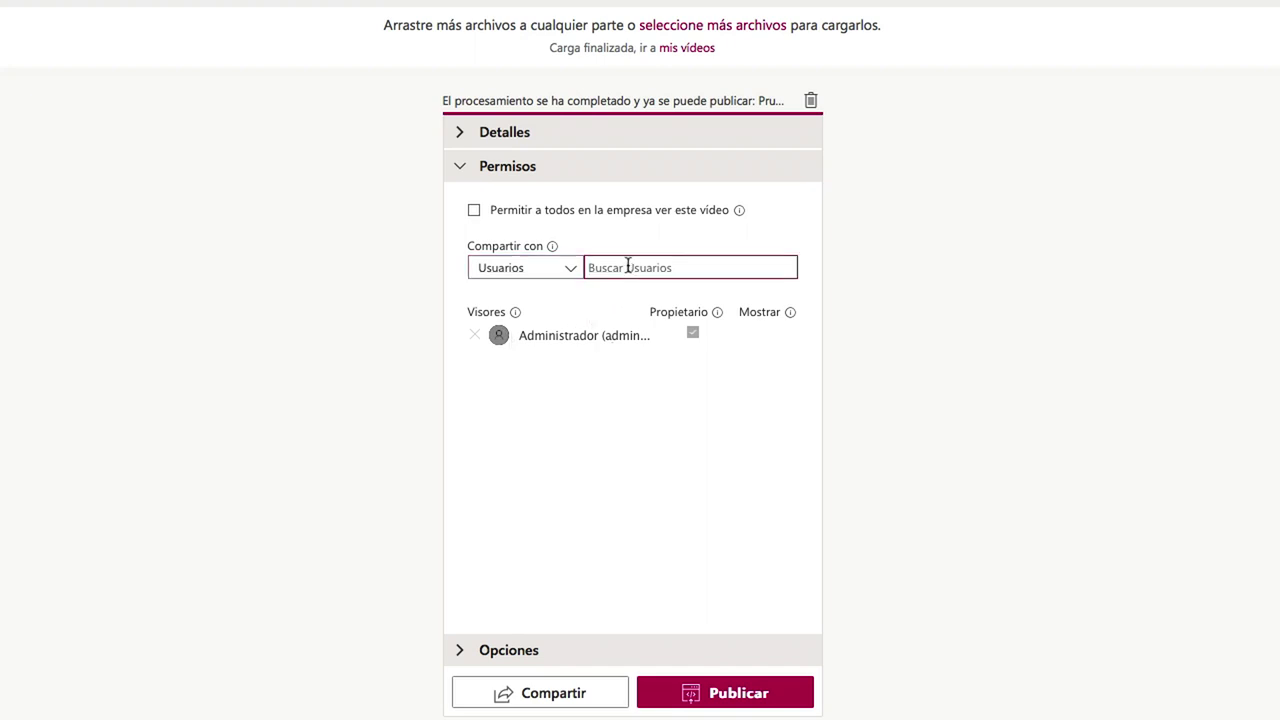
pyautogui.write('María Apellido')
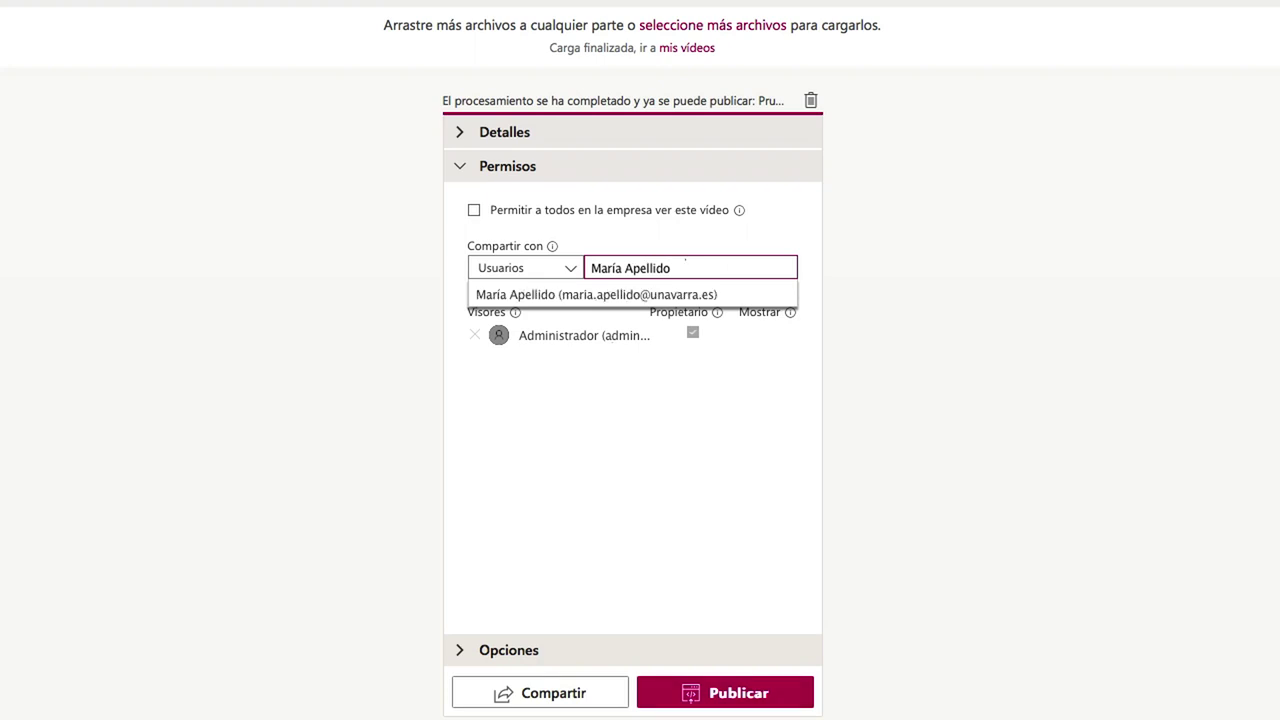
pyautogui.click(601, 298)
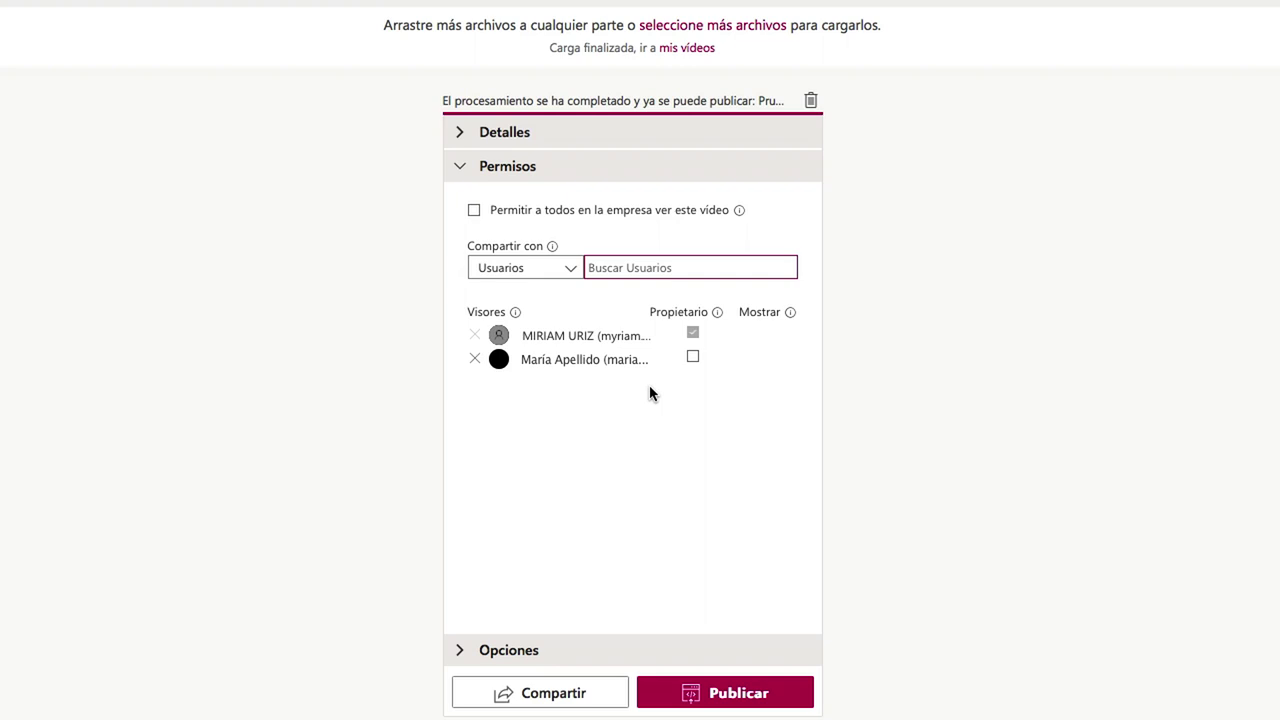
pyautogui.click(649, 393)
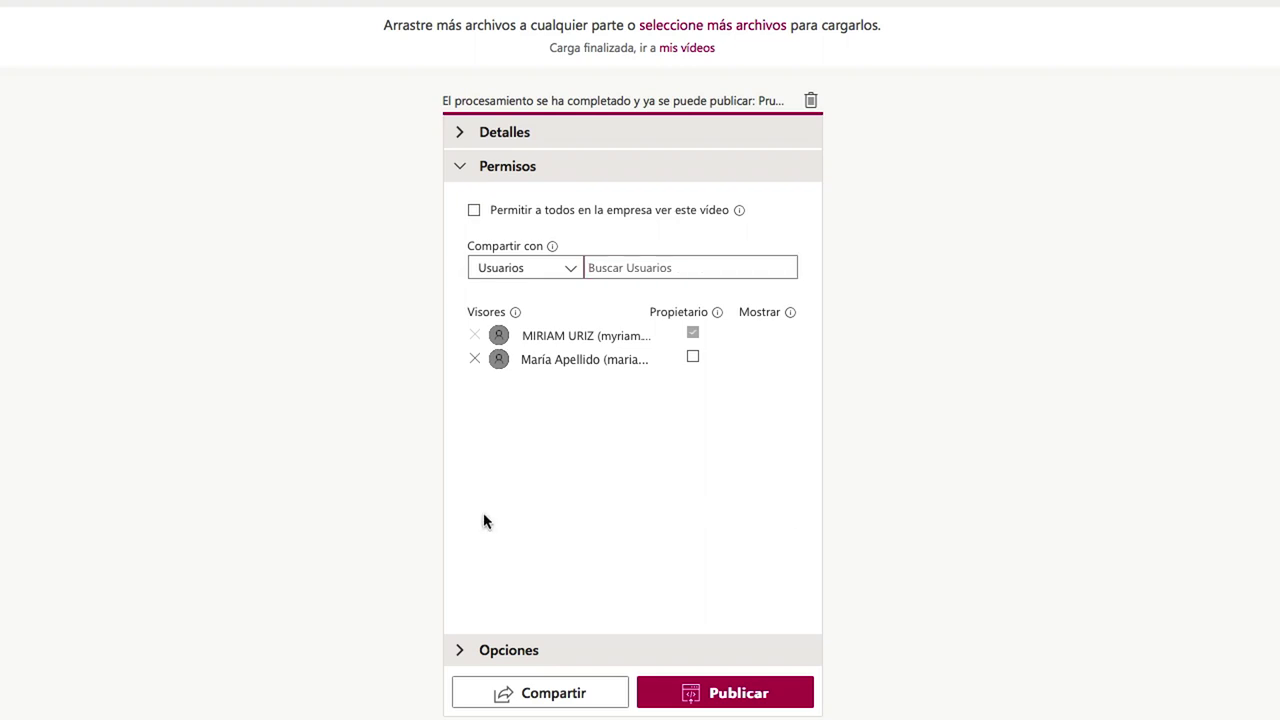
# Step: Turn off the Personas and Comentarios options for the video
pyautogui.click(505, 652)
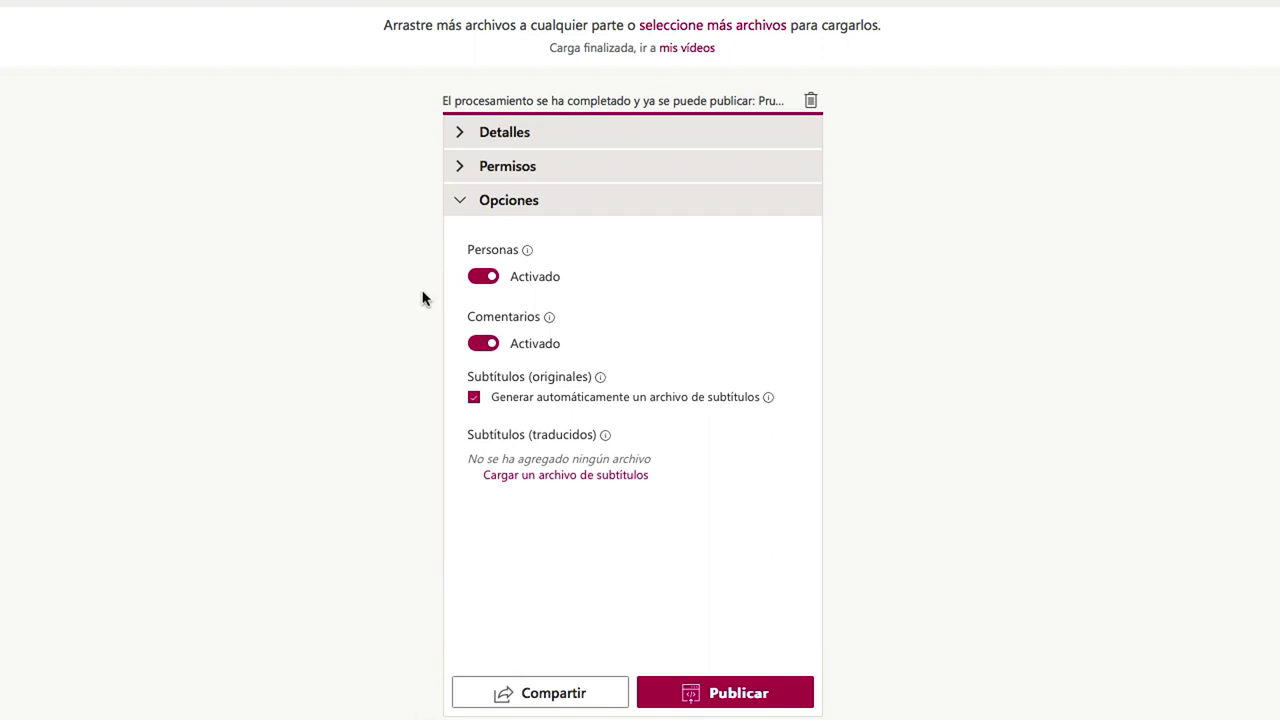
pyautogui.click(481, 278)
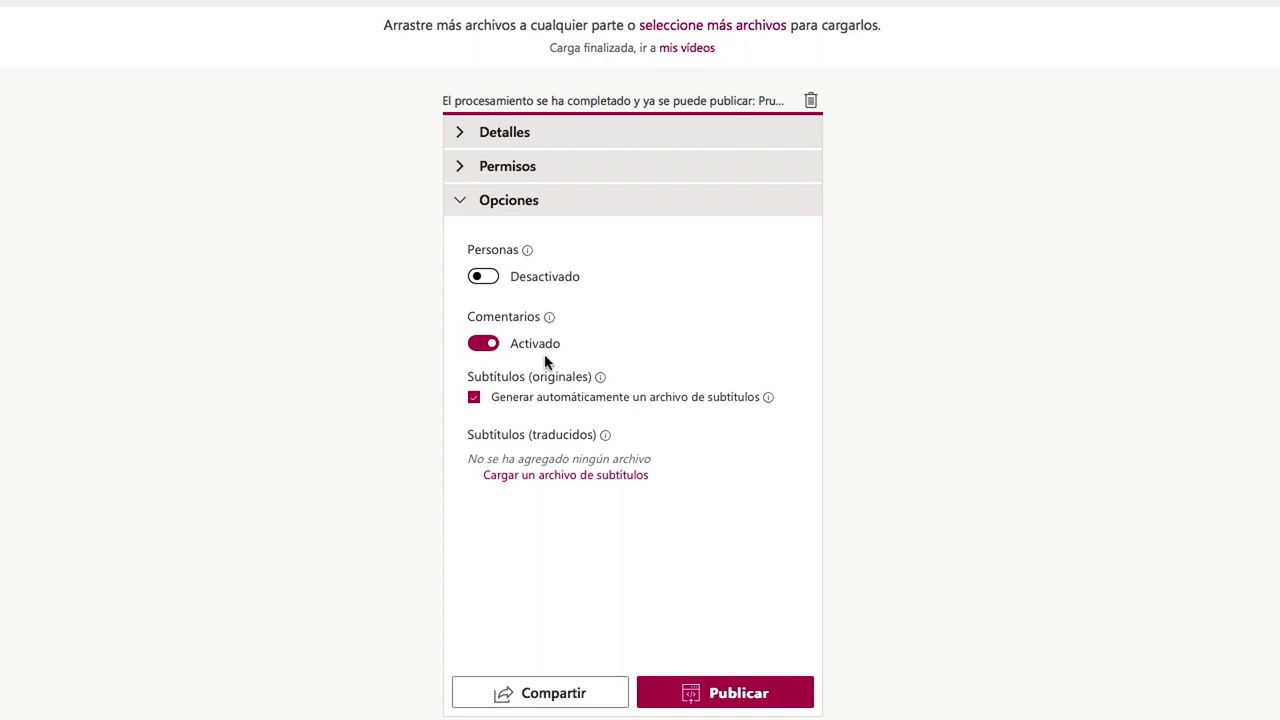
pyautogui.click(490, 350)
# Step: Publish the video and open the list of own videos
pyautogui.click(745, 699)
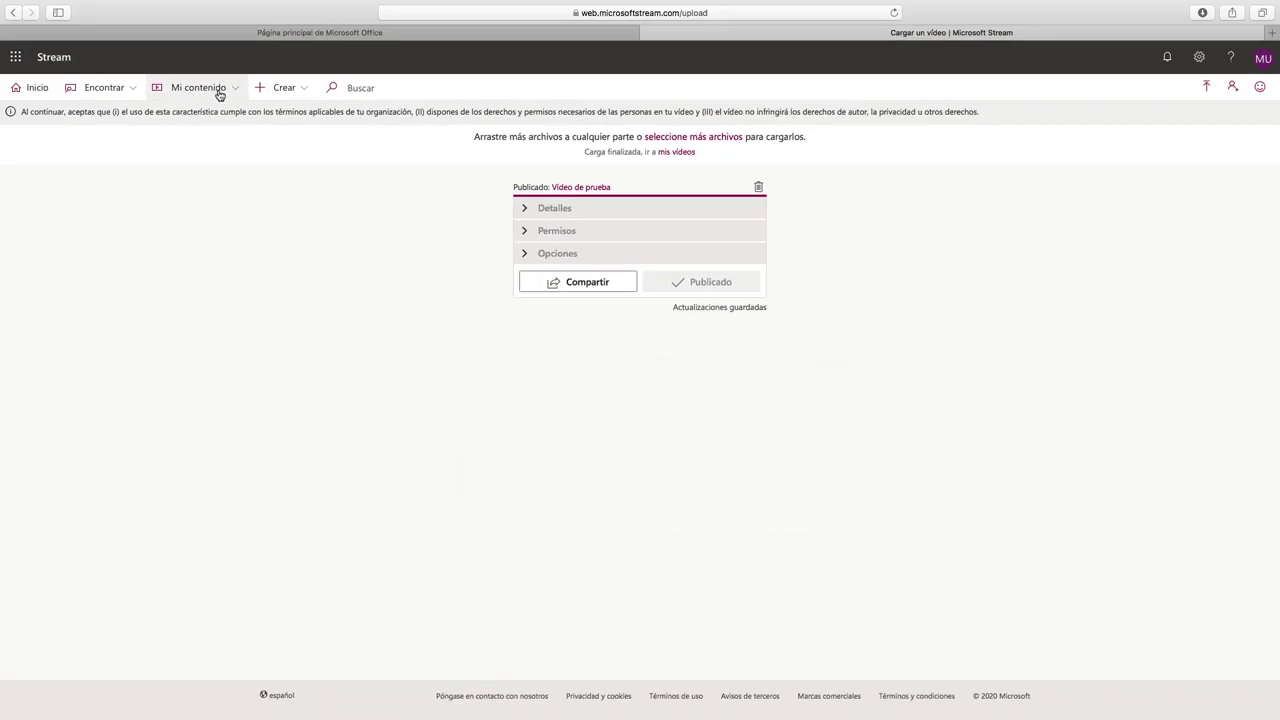
pyautogui.click(220, 95)
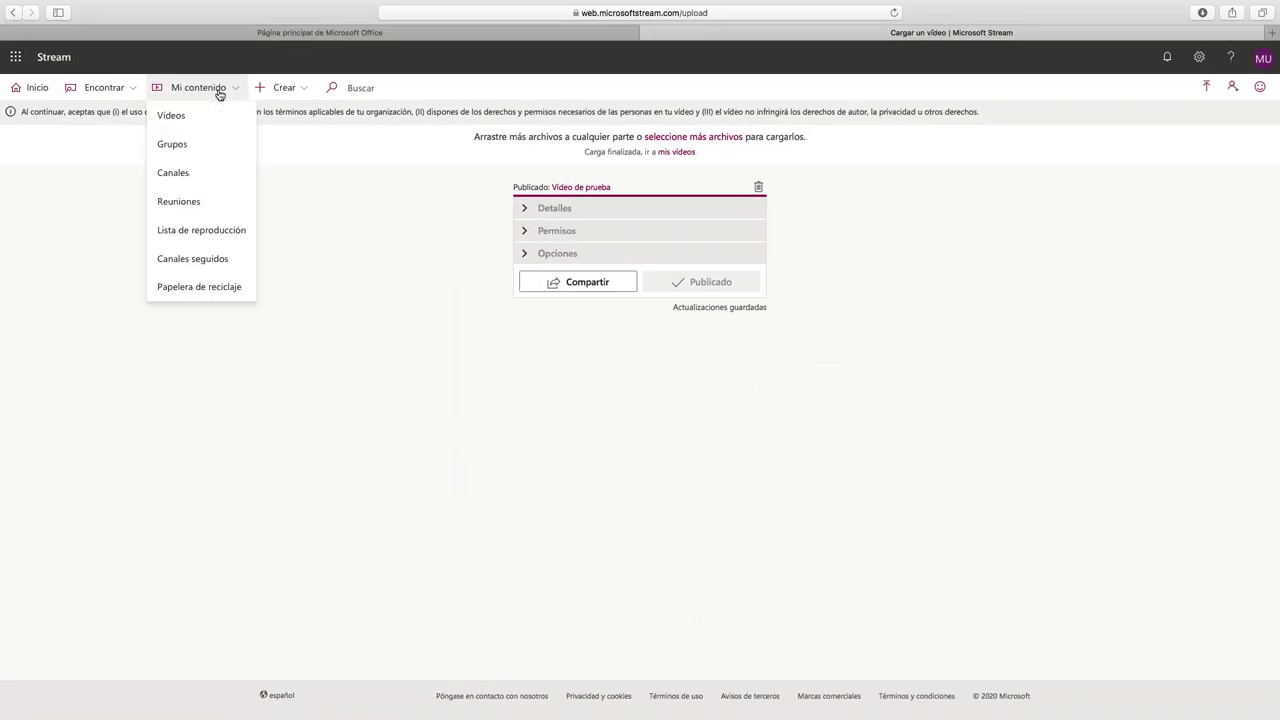
pyautogui.click(170, 116)
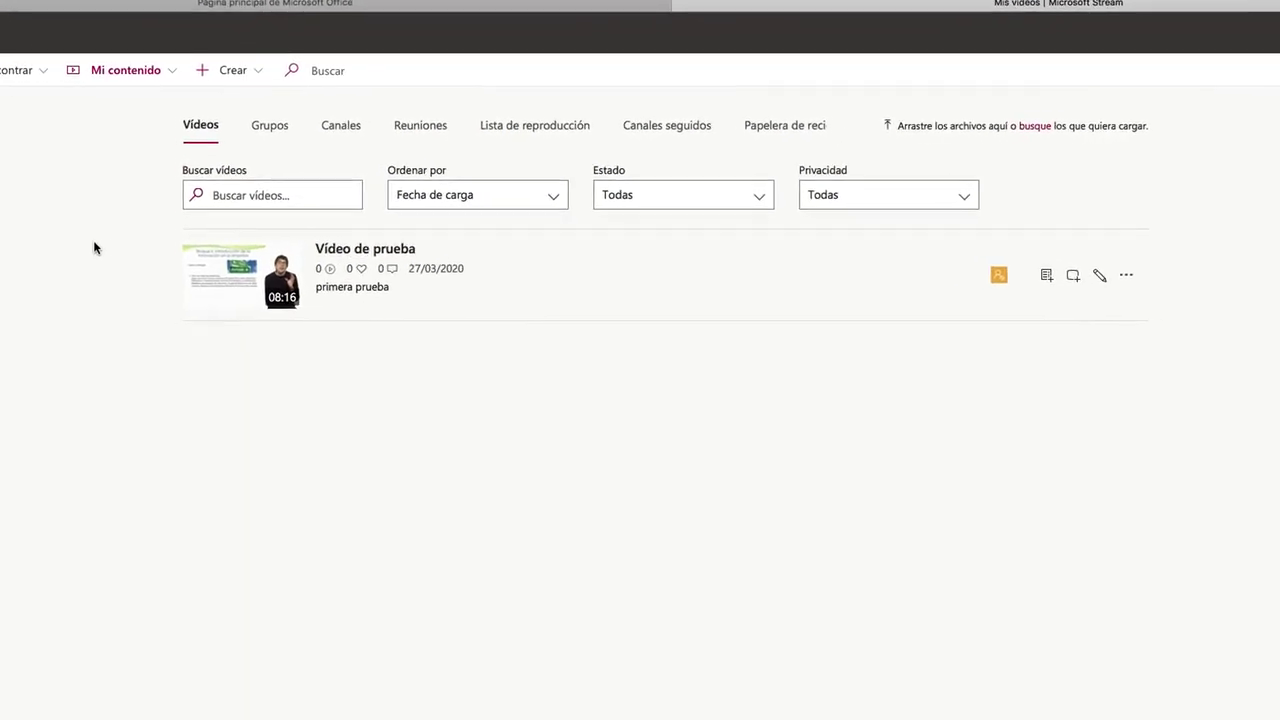
# Step: Start a new group named "Grupo de clase" with the description "prueba de creación de grupo"
pyautogui.click(202, 63)
pyautogui.click(194, 140)
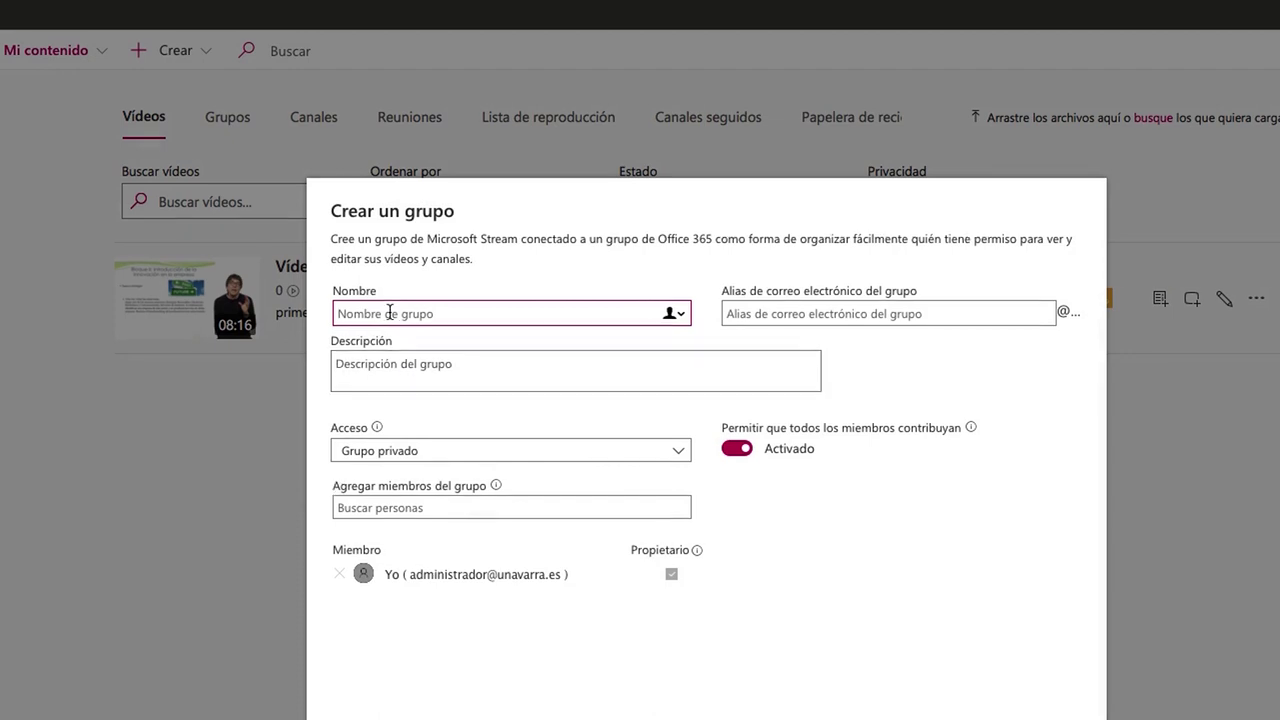
pyautogui.write('Grupo de')
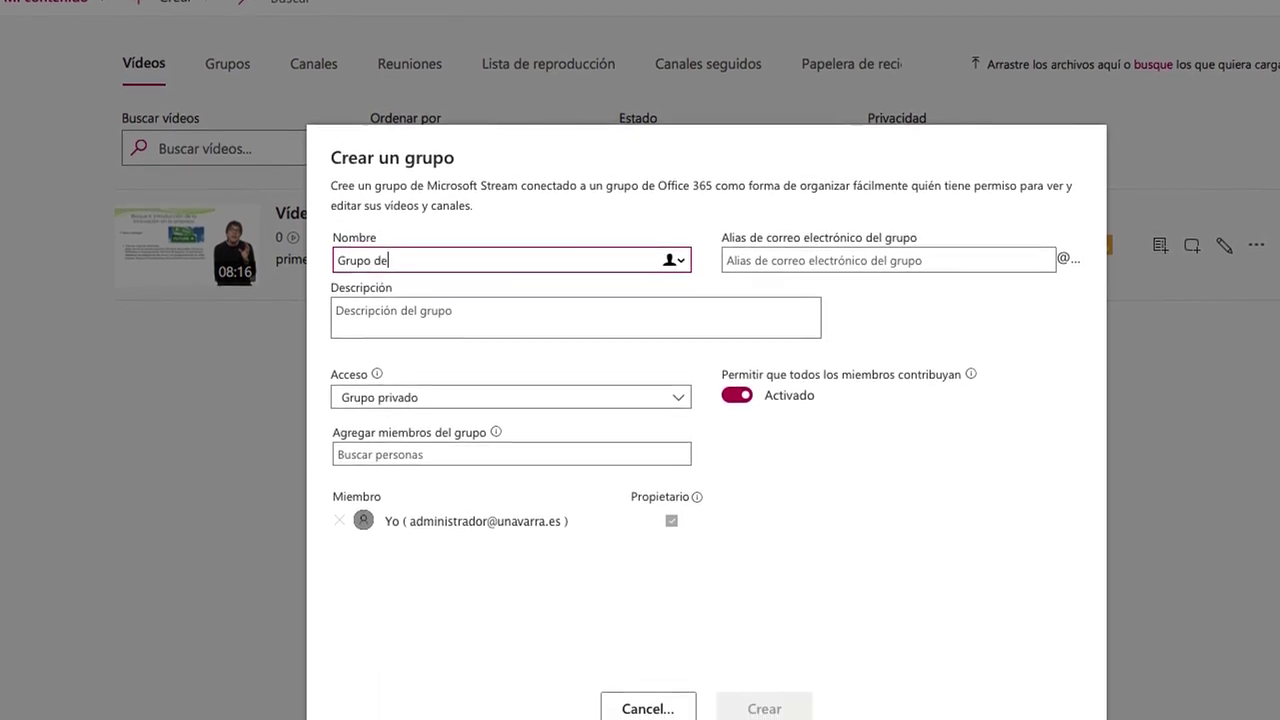
pyautogui.write(' clase')
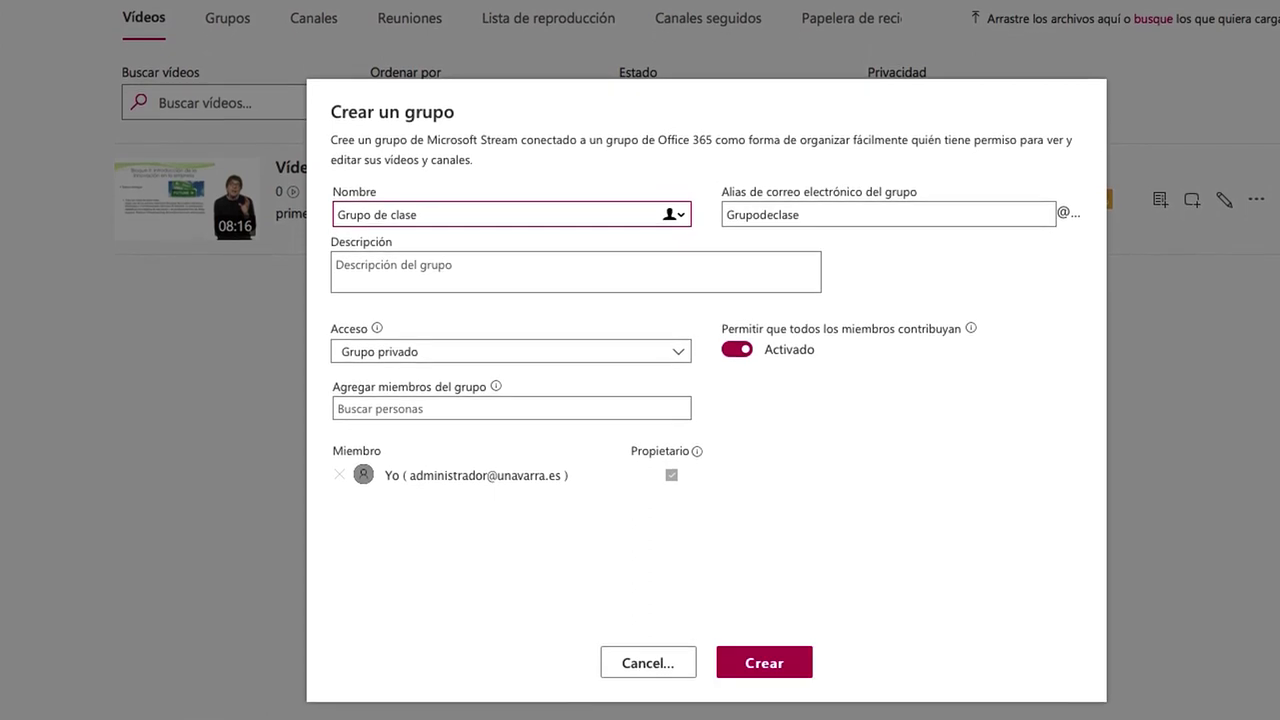
pyautogui.click(423, 275)
pyautogui.write('prueba de g')
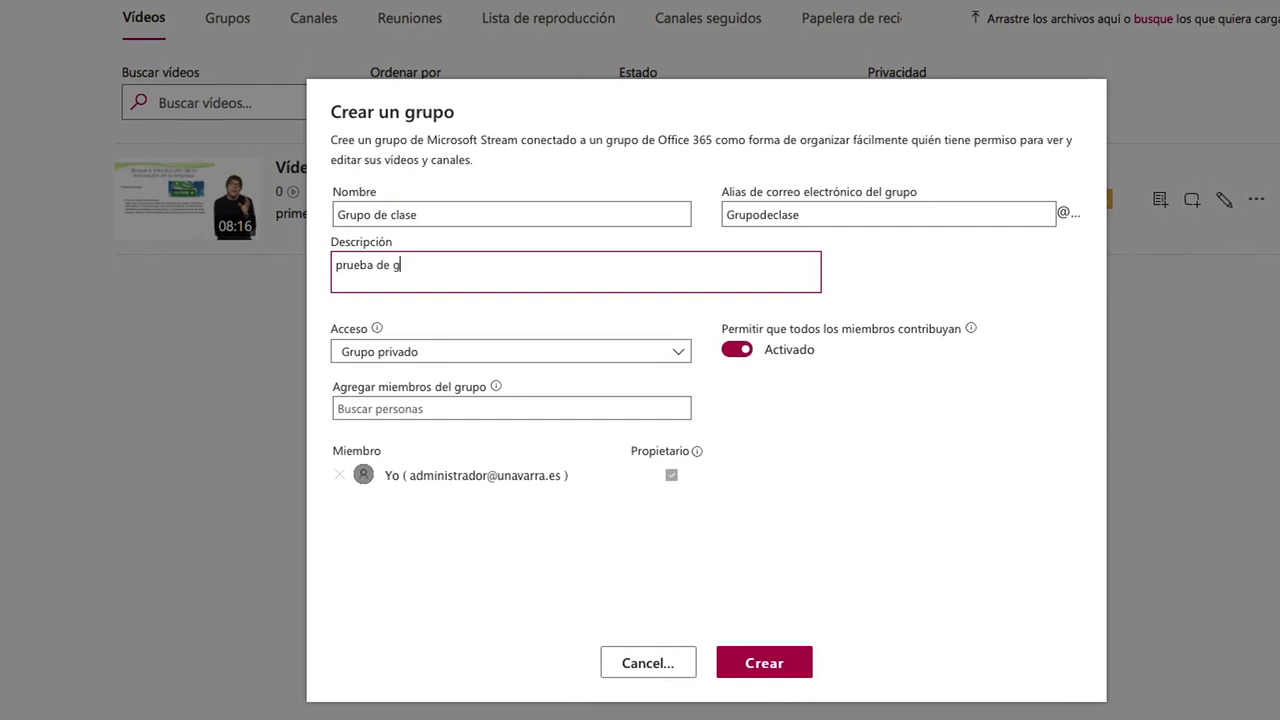
pyautogui.press('BackSpace')
pyautogui.write('creación de grupo')
# Step: Set the new group's access to Grupo privado
pyautogui.click(502, 356)
pyautogui.click(403, 398)
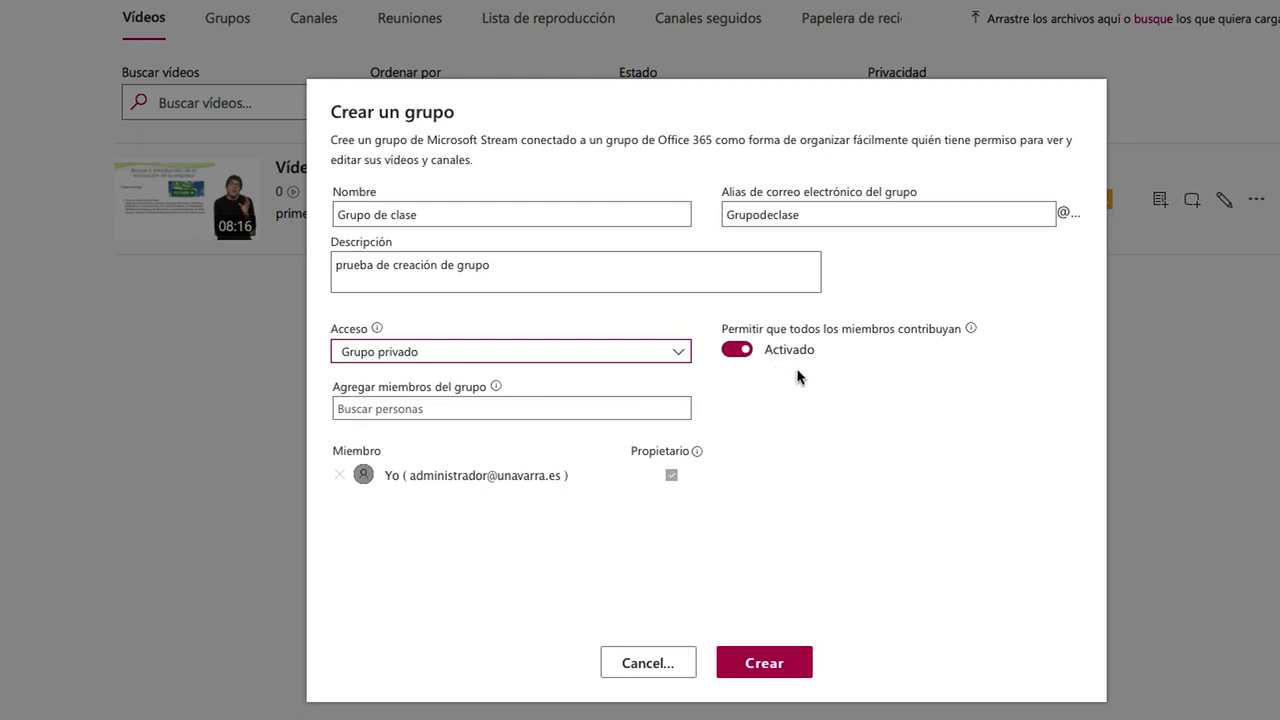
pyautogui.moveTo(972, 331)
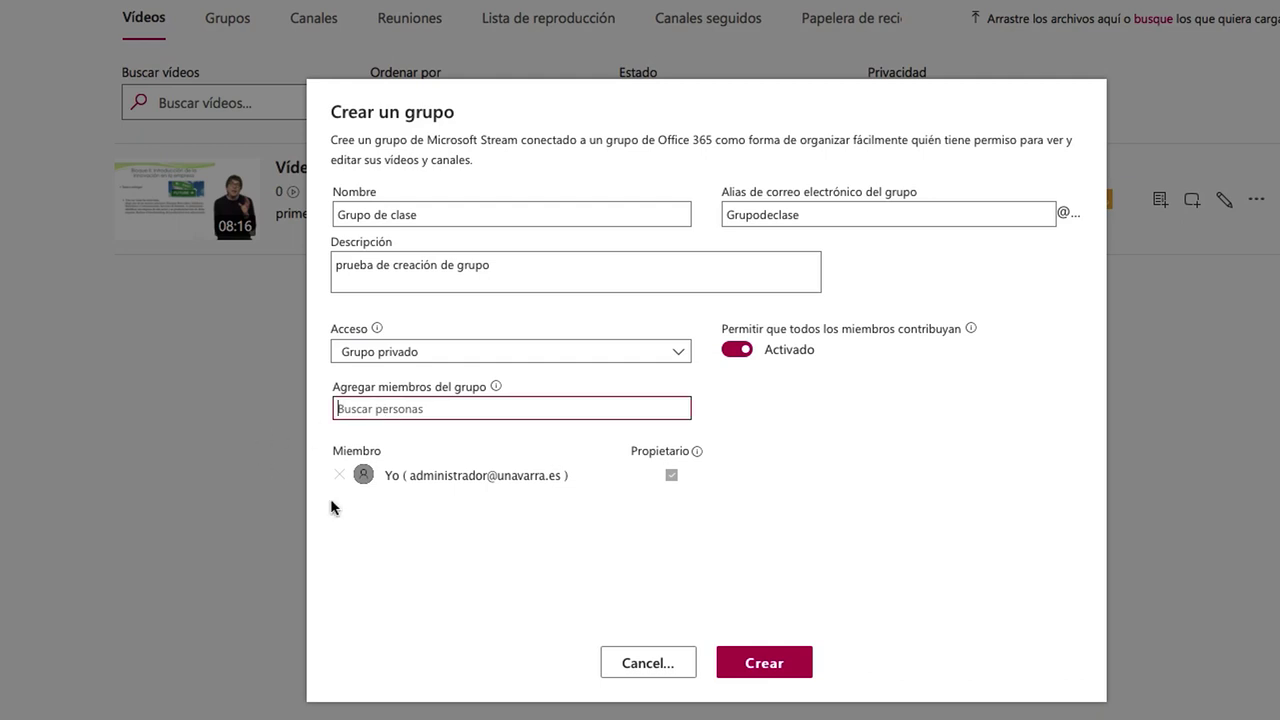
# Step: Add the first two people to the new group as members, searching for each by full name
pyautogui.write('.')
pyautogui.write('Nombre Apellido')
pyautogui.write('1')
pyautogui.click(420, 432)
pyautogui.write('Nombre Apellido')
pyautogui.write('2')
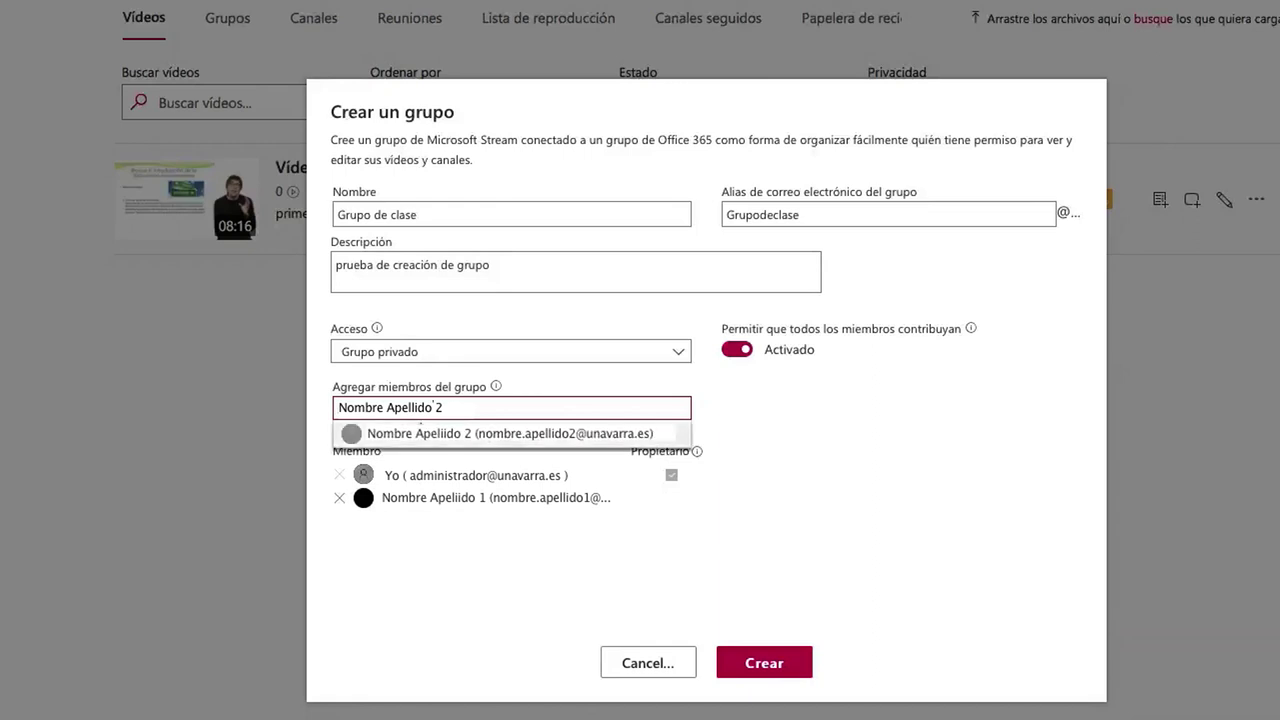
pyautogui.click(424, 434)
# Step: Add two more people as members by full name and create the group
pyautogui.write('Nombre Apellido')
pyautogui.write('3')
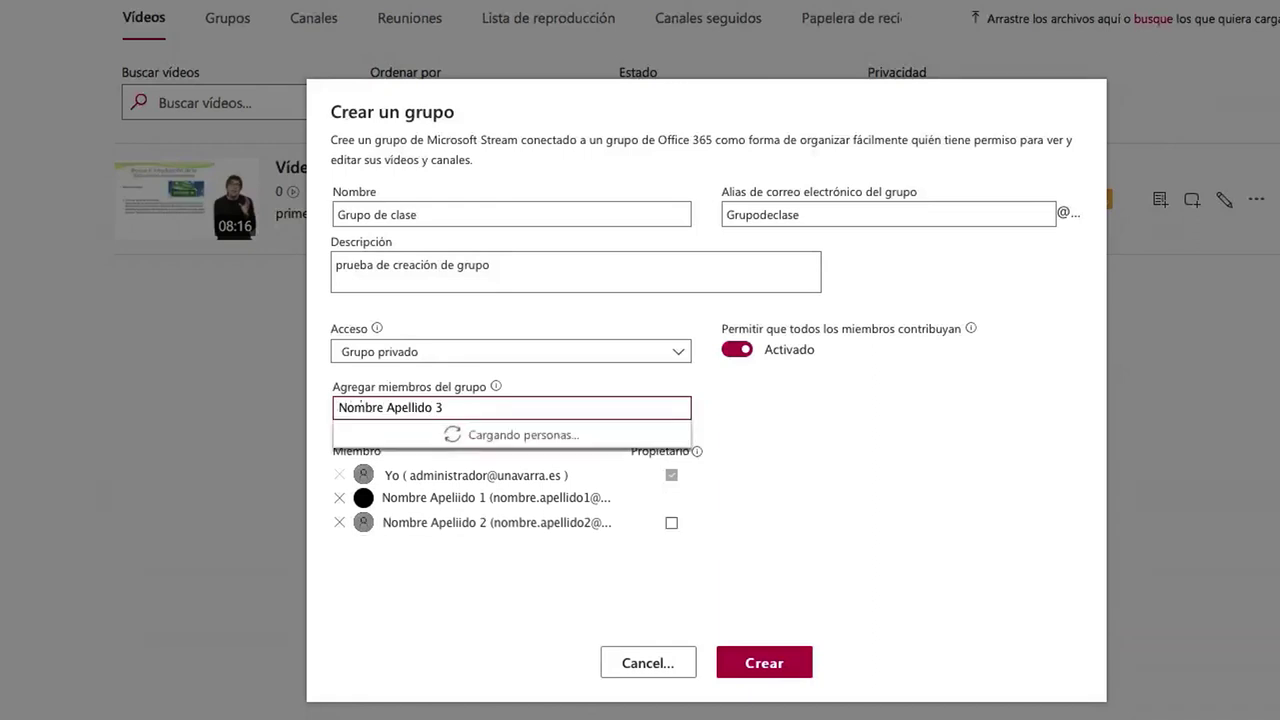
pyautogui.click(423, 433)
pyautogui.write('Nombre Apel')
pyautogui.write('lido 4')
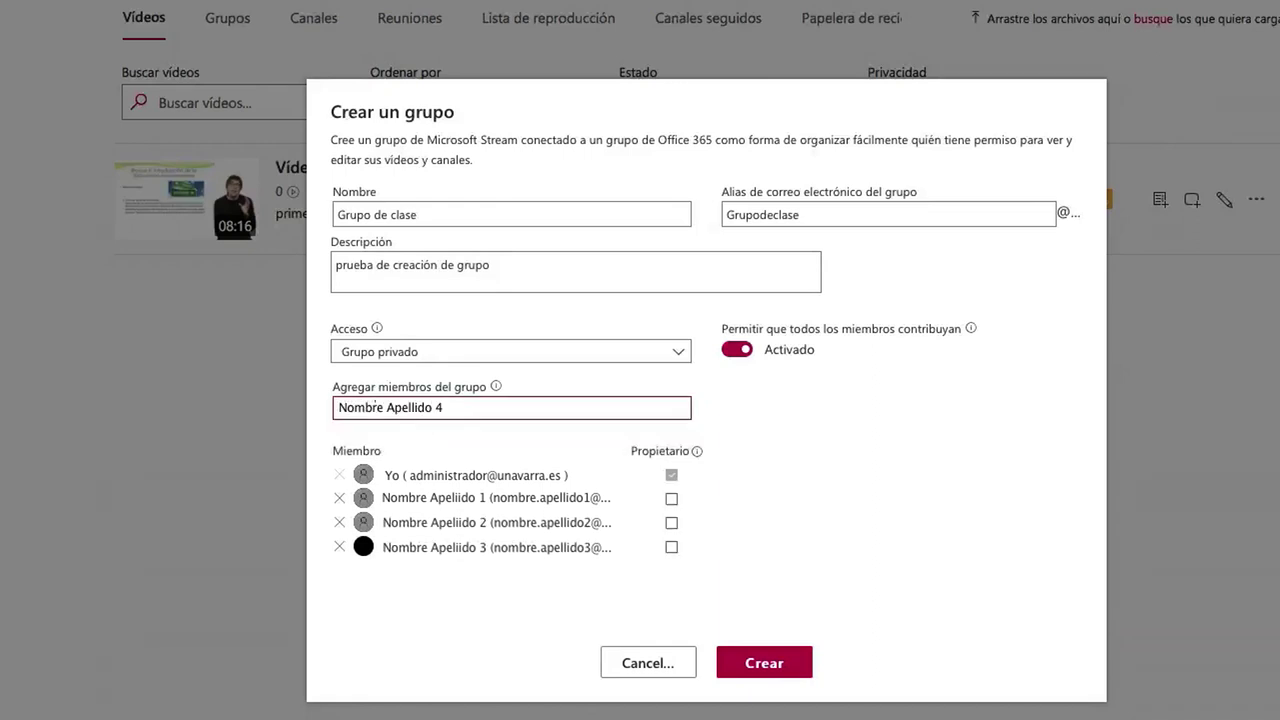
pyautogui.click(424, 432)
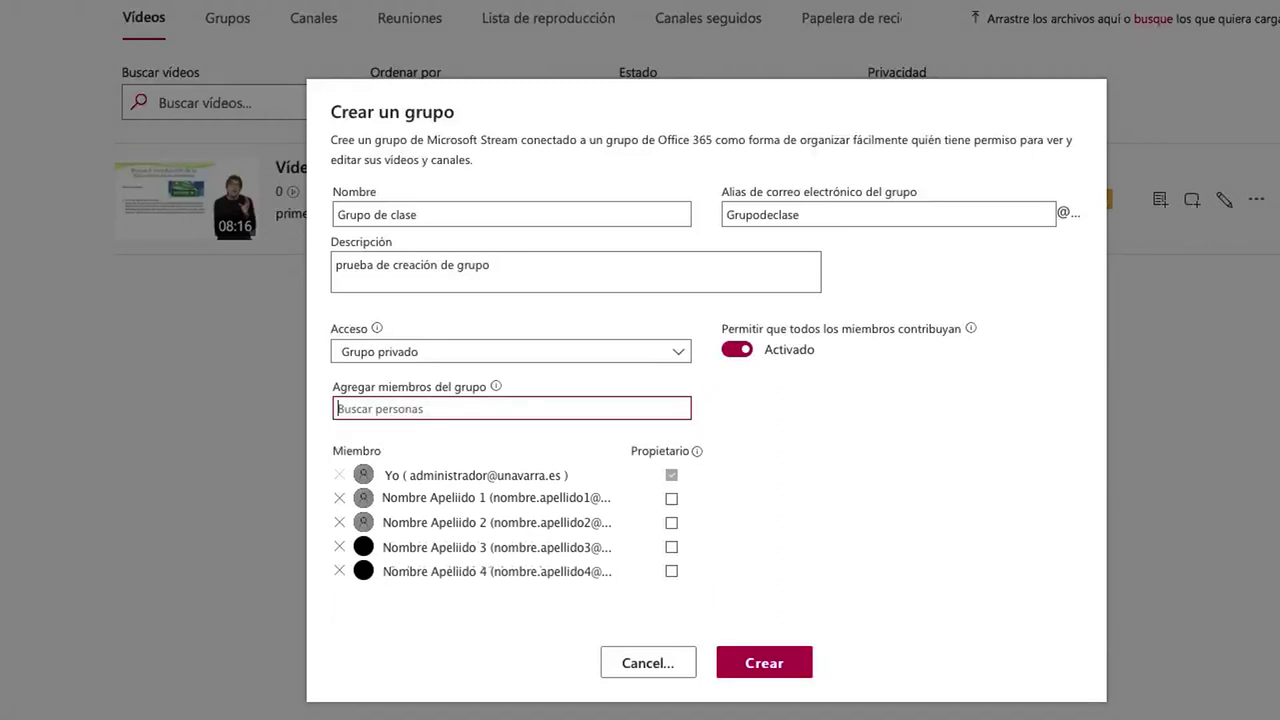
pyautogui.click(803, 670)
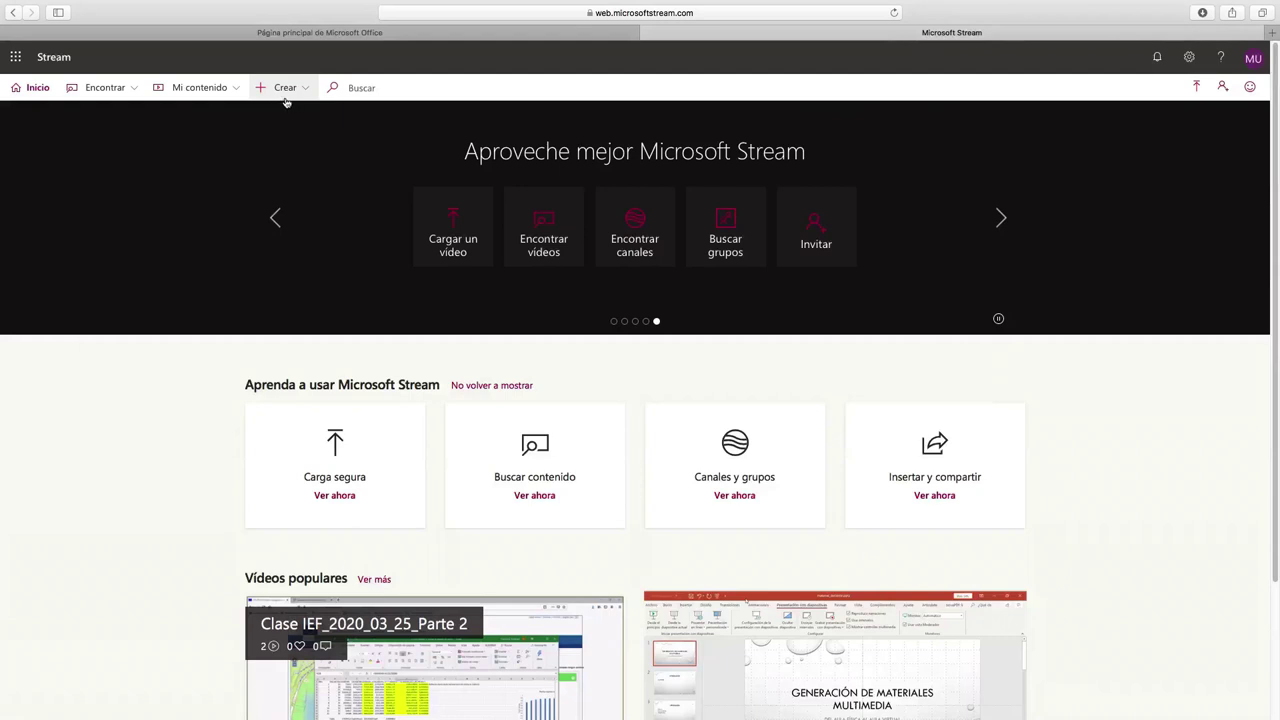
# Step: Upload the video Prueba_2.mp4 from the Ejemplos folder and give it the description "segunda prueba"
pyautogui.click(308, 92)
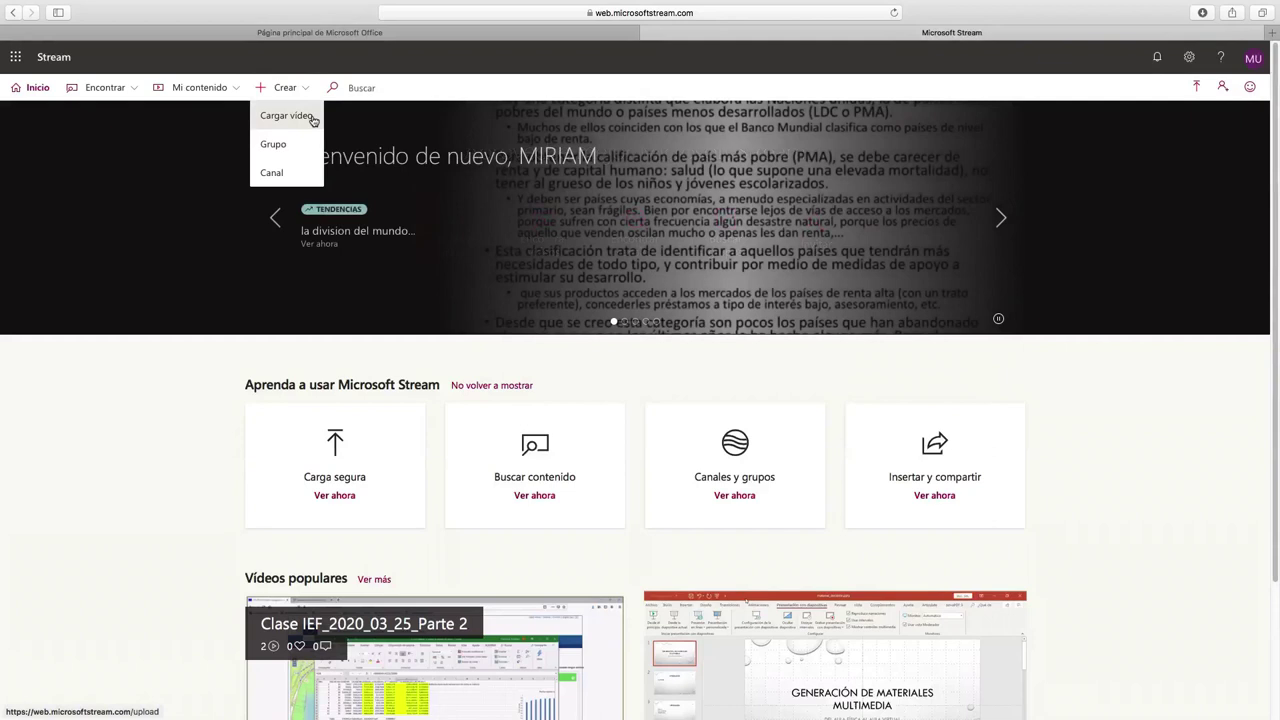
pyautogui.click(290, 117)
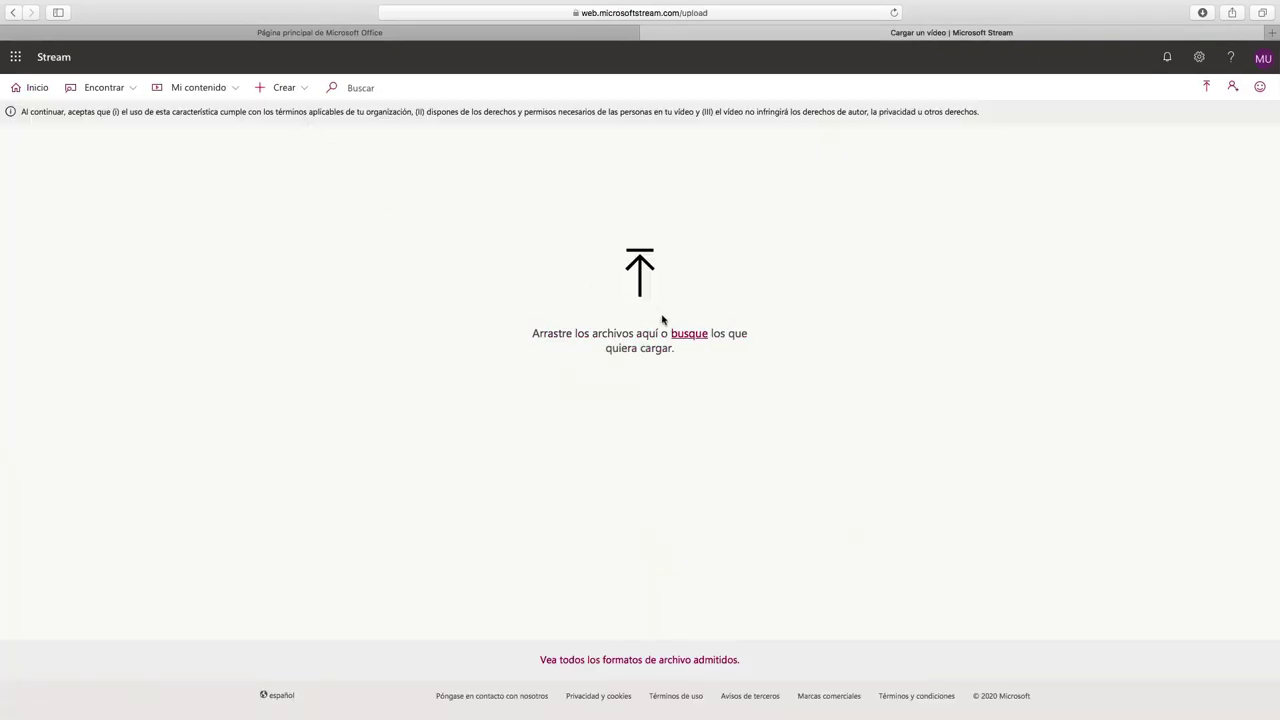
pyautogui.click(689, 334)
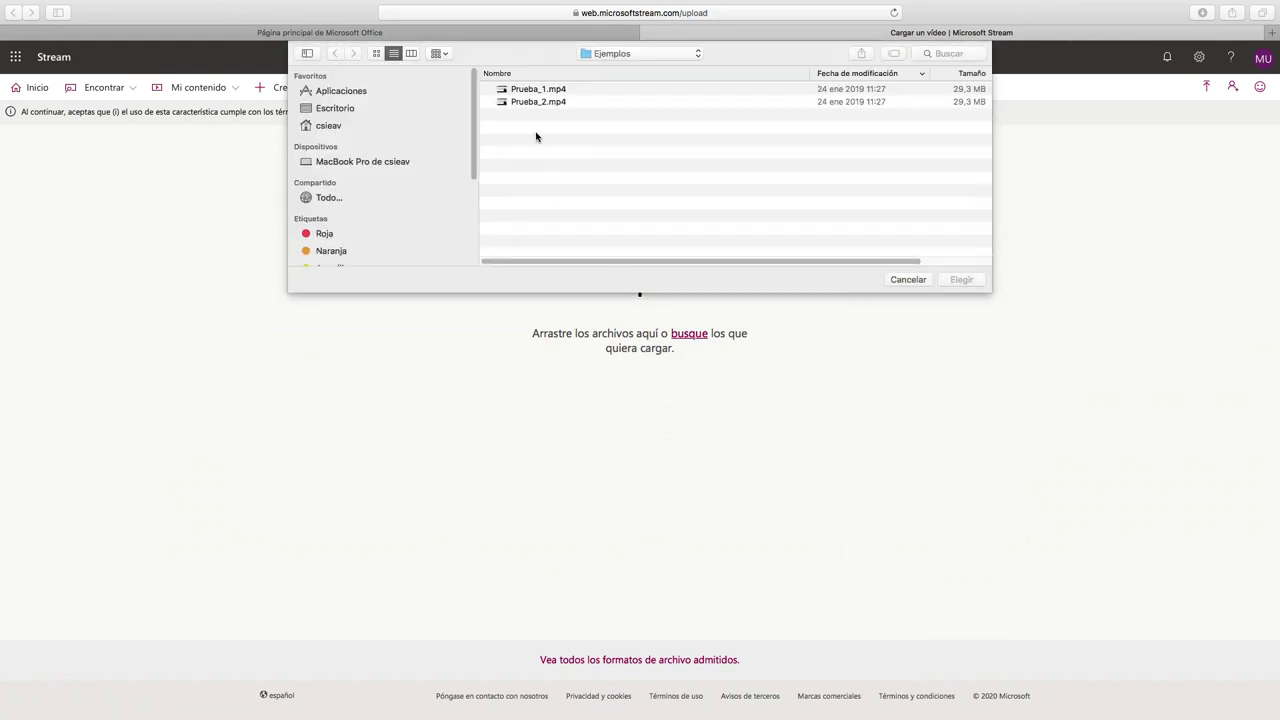
pyautogui.click(549, 102)
pyautogui.click(961, 280)
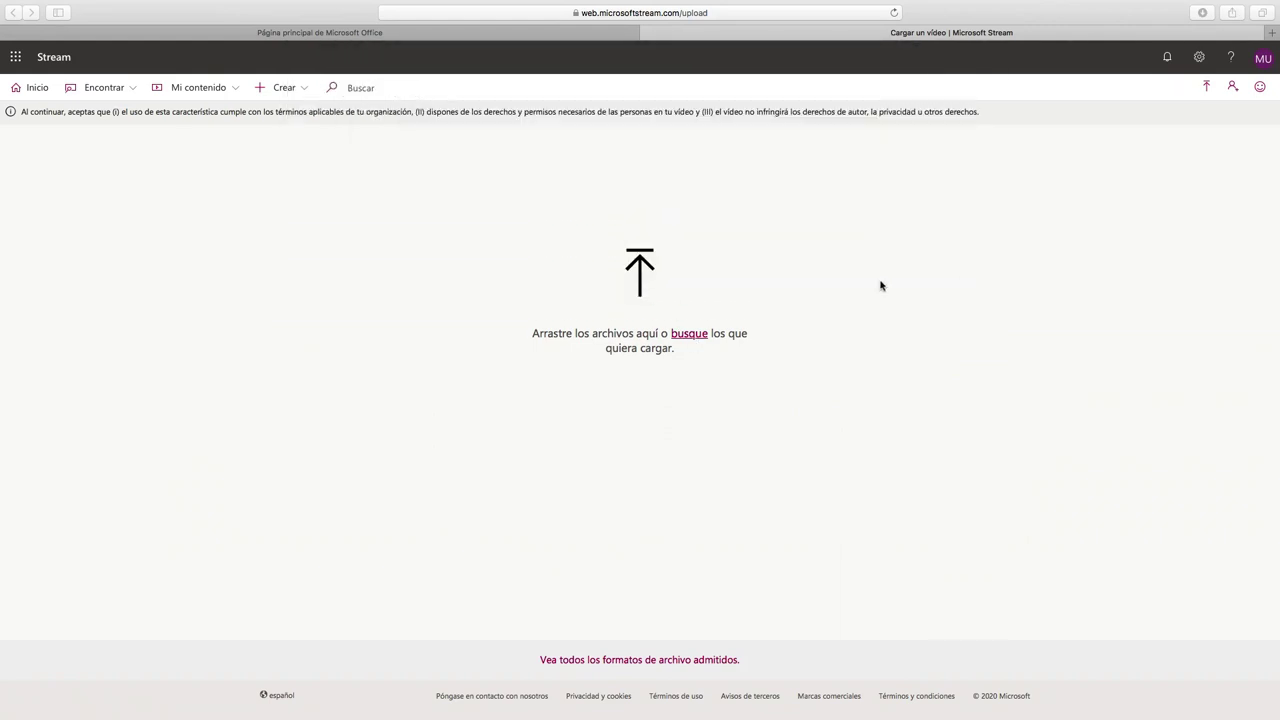
pyautogui.click(537, 281)
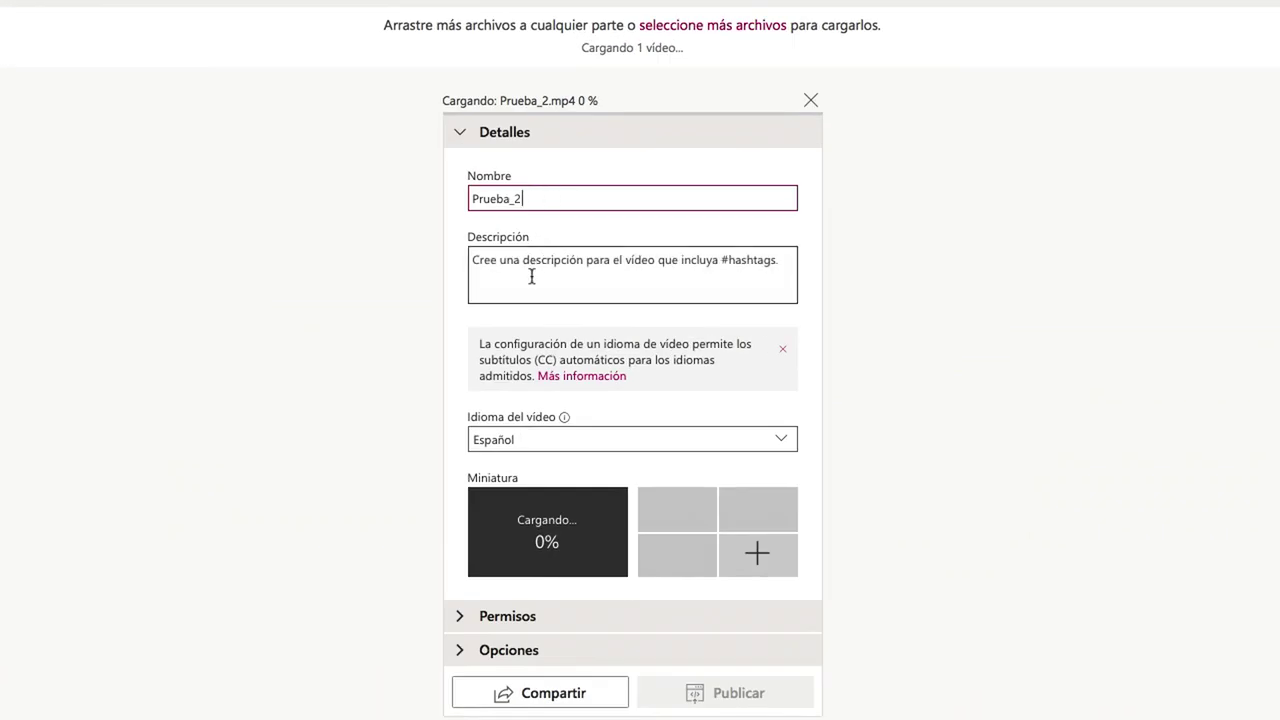
pyautogui.write('segunda prueba')
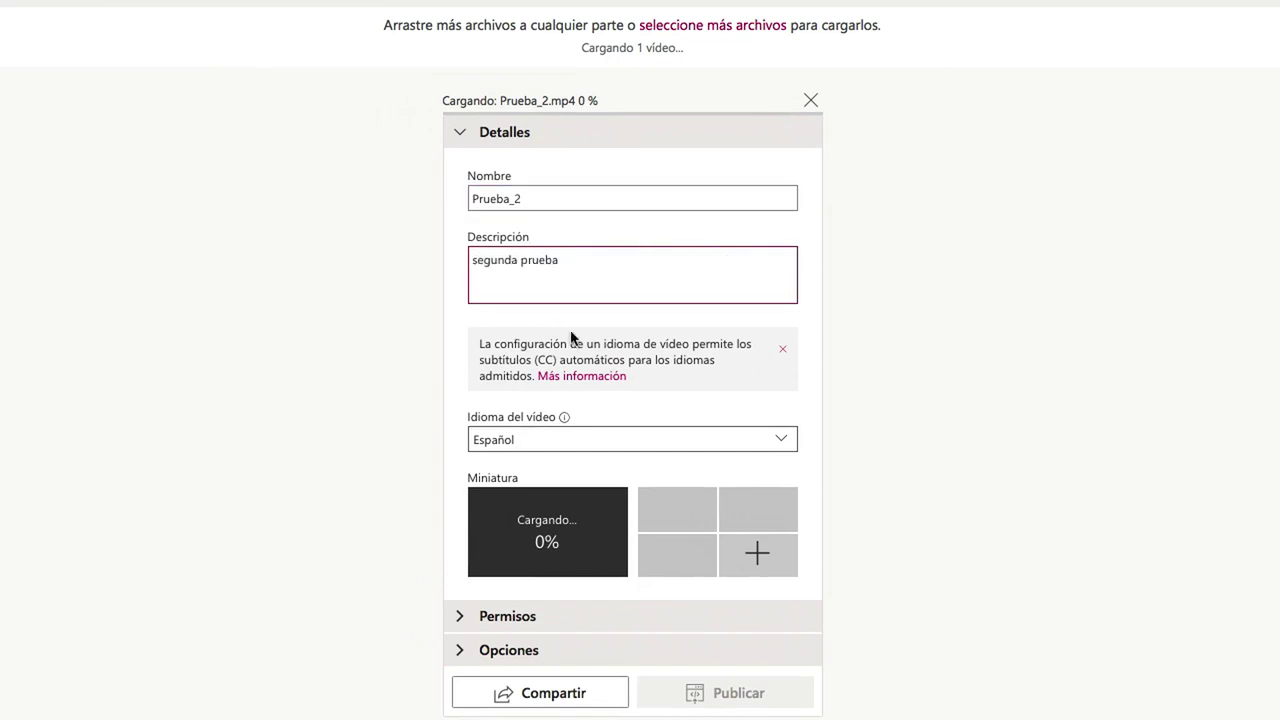
# Step: Remove company-wide access to the Prueba_2 video, confirm the removal, and share the video with the group Grupo de clase
pyautogui.click(512, 616)
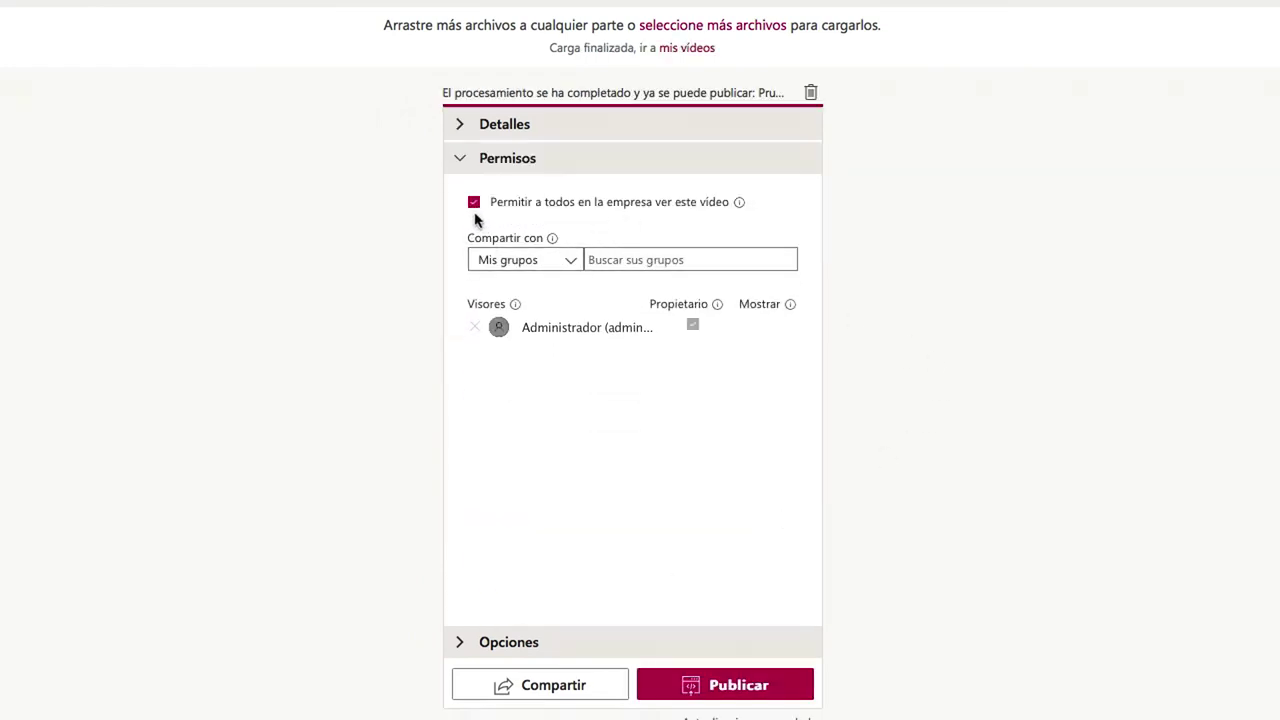
pyautogui.click(475, 206)
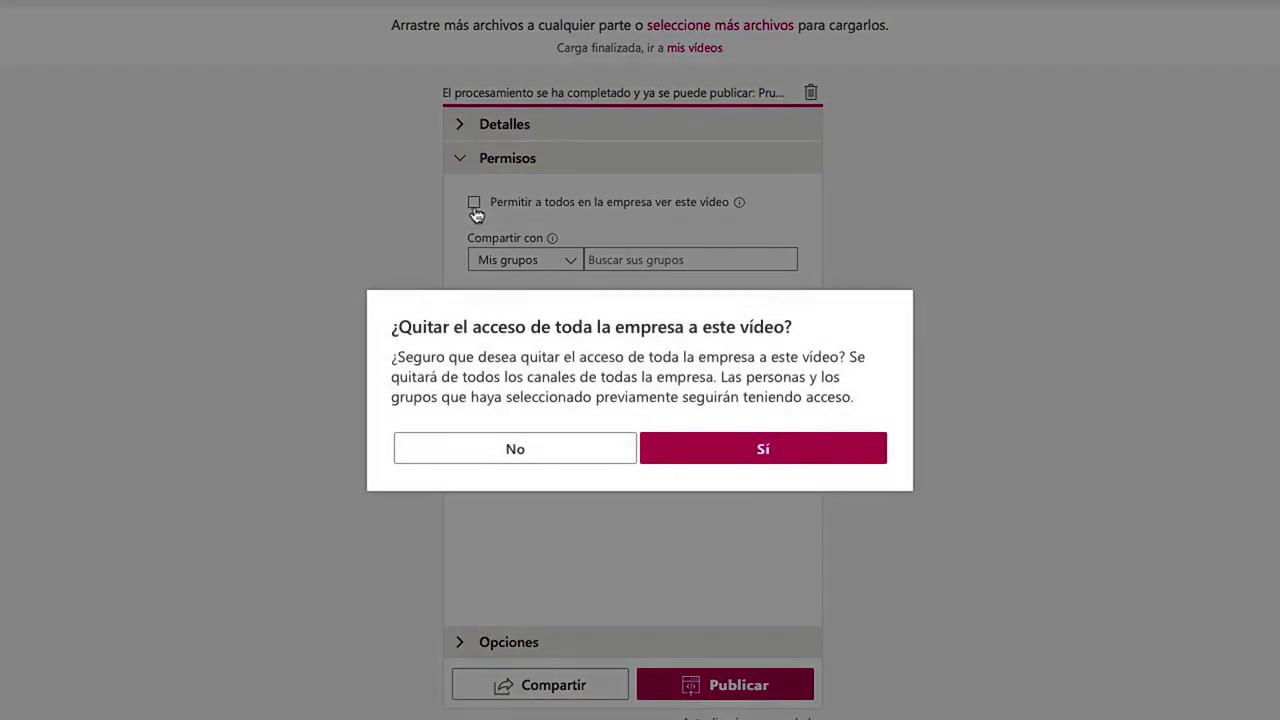
pyautogui.click(688, 451)
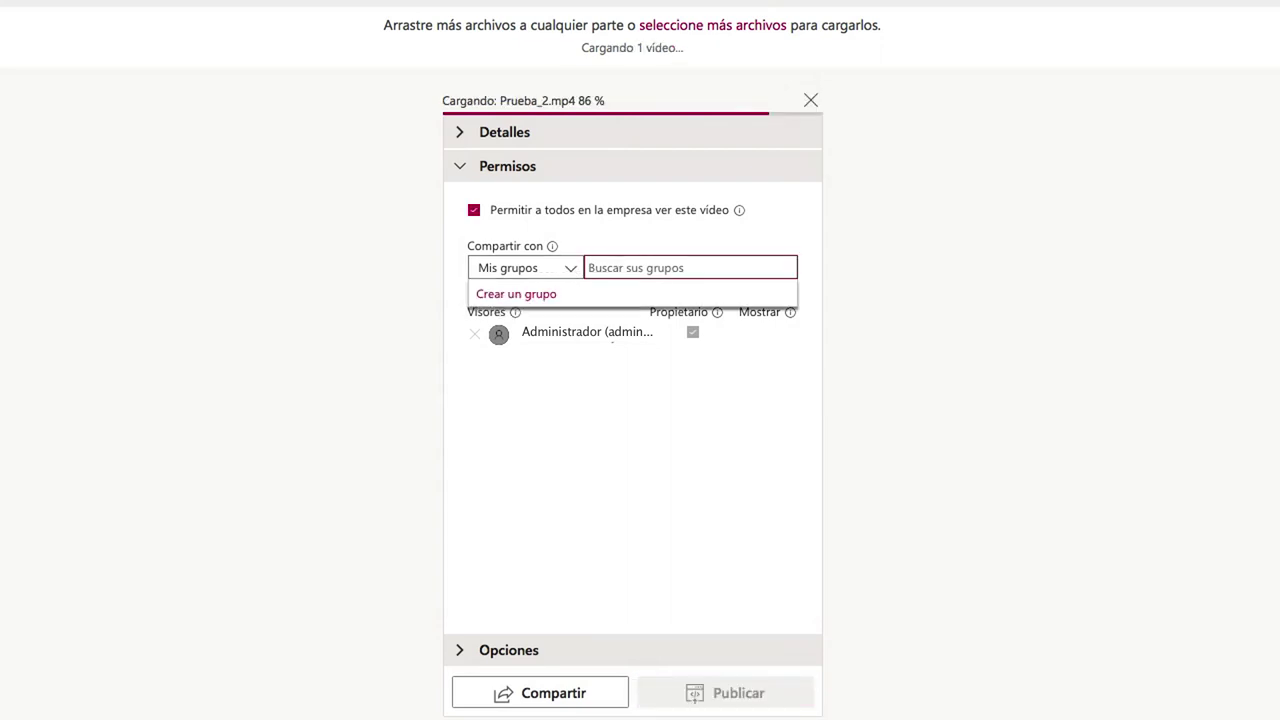
pyautogui.write('grupo de clase')
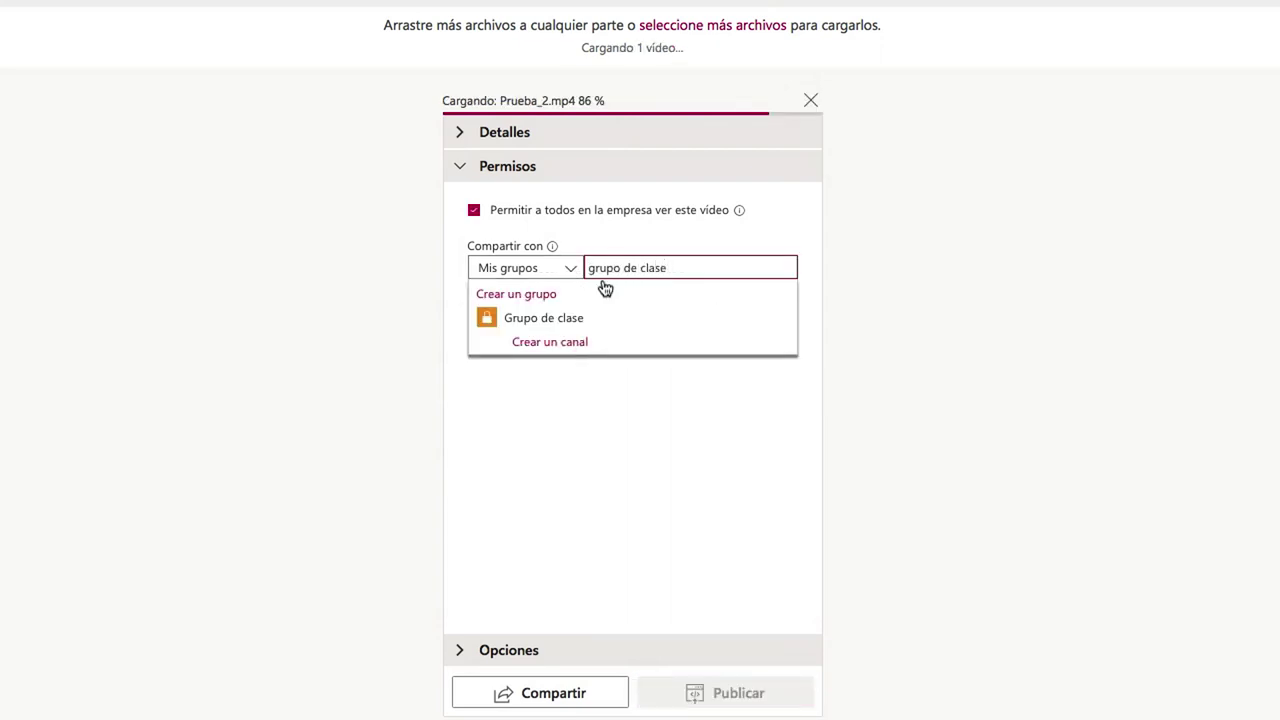
pyautogui.click(568, 320)
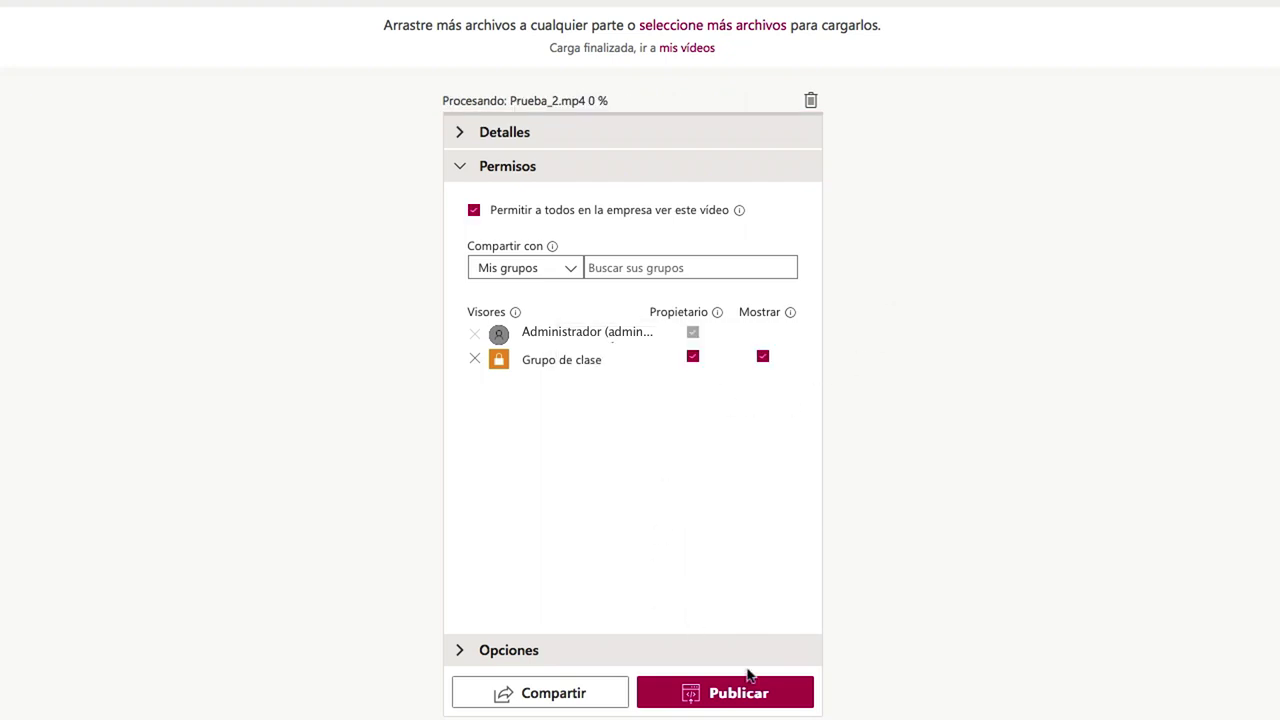
# Step: Turn off Personas and Comentarios for the Prueba_2 video and publish it
pyautogui.click(510, 652)
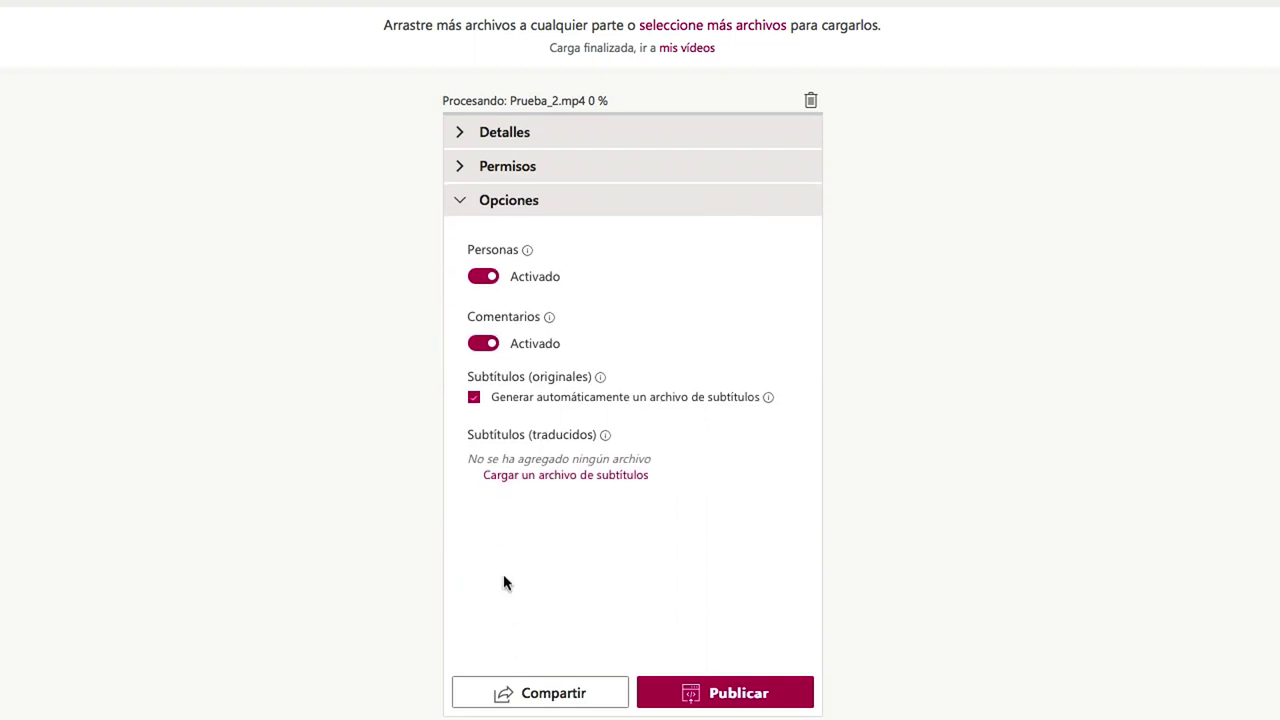
pyautogui.click(493, 278)
pyautogui.click(483, 343)
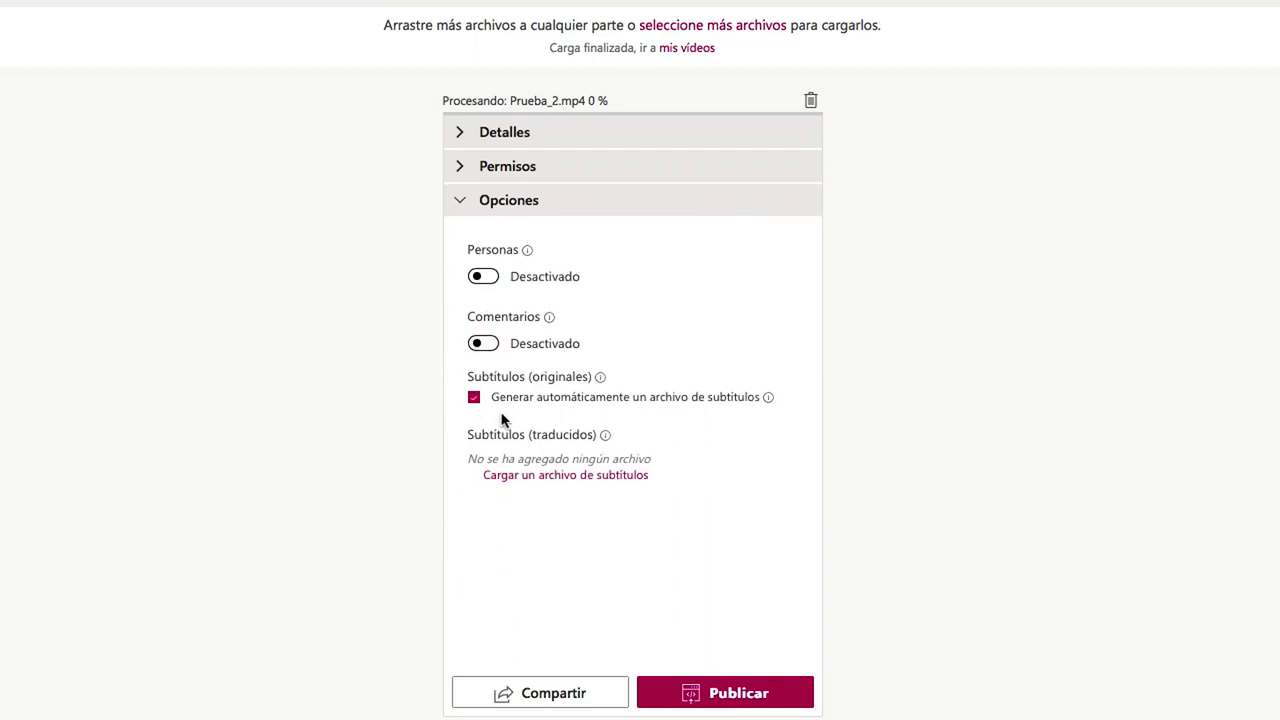
pyautogui.click(786, 705)
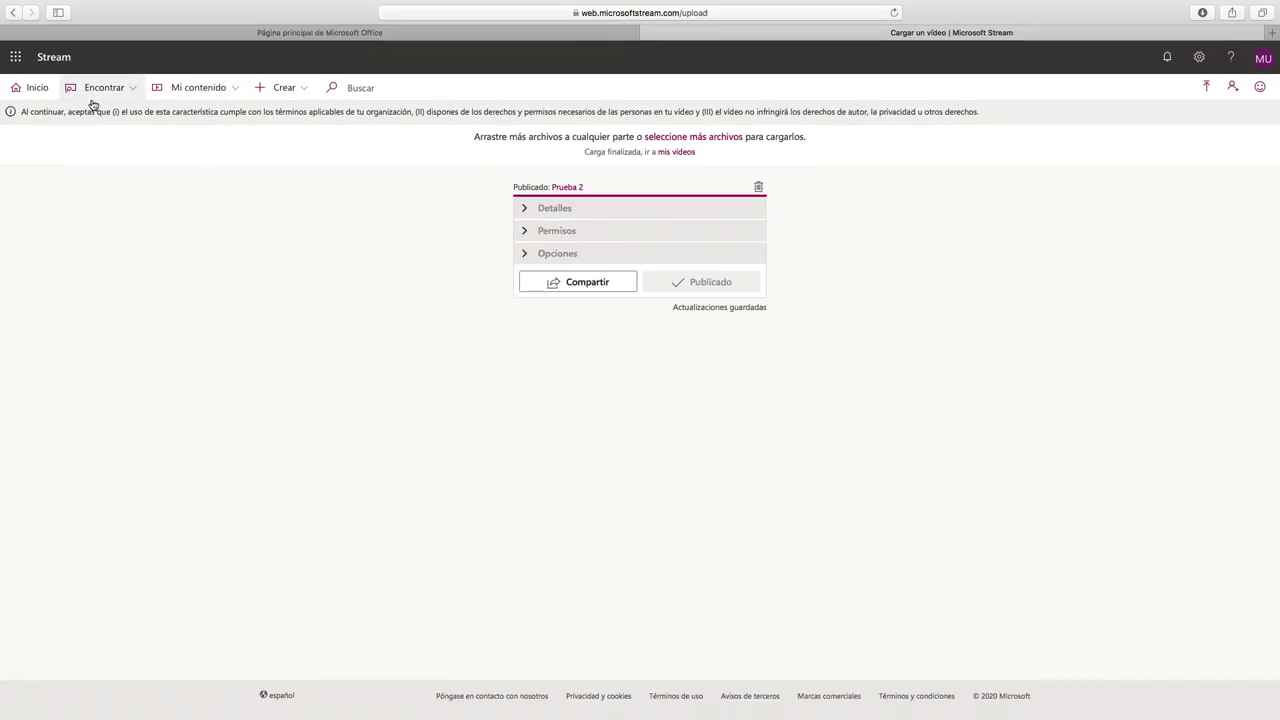
# Step: Return to the Stream home page and open the list of your own videos
pyautogui.click(35, 87)
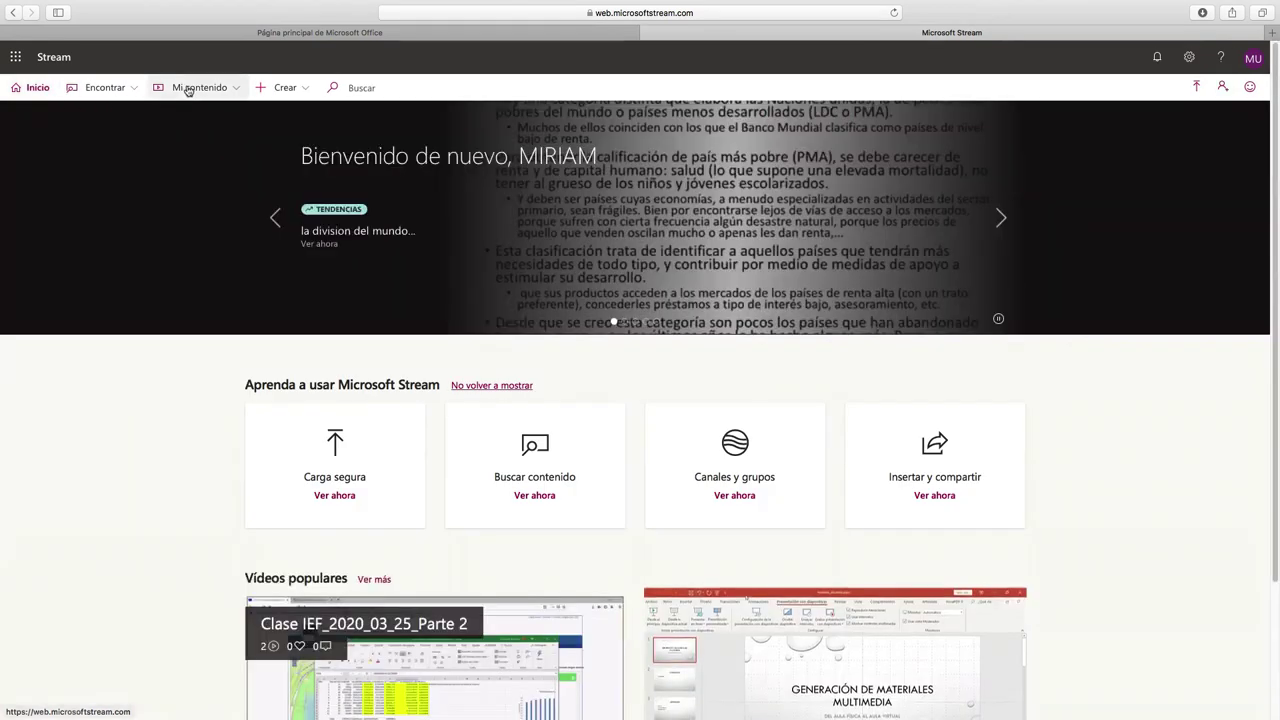
pyautogui.click(188, 91)
pyautogui.click(173, 117)
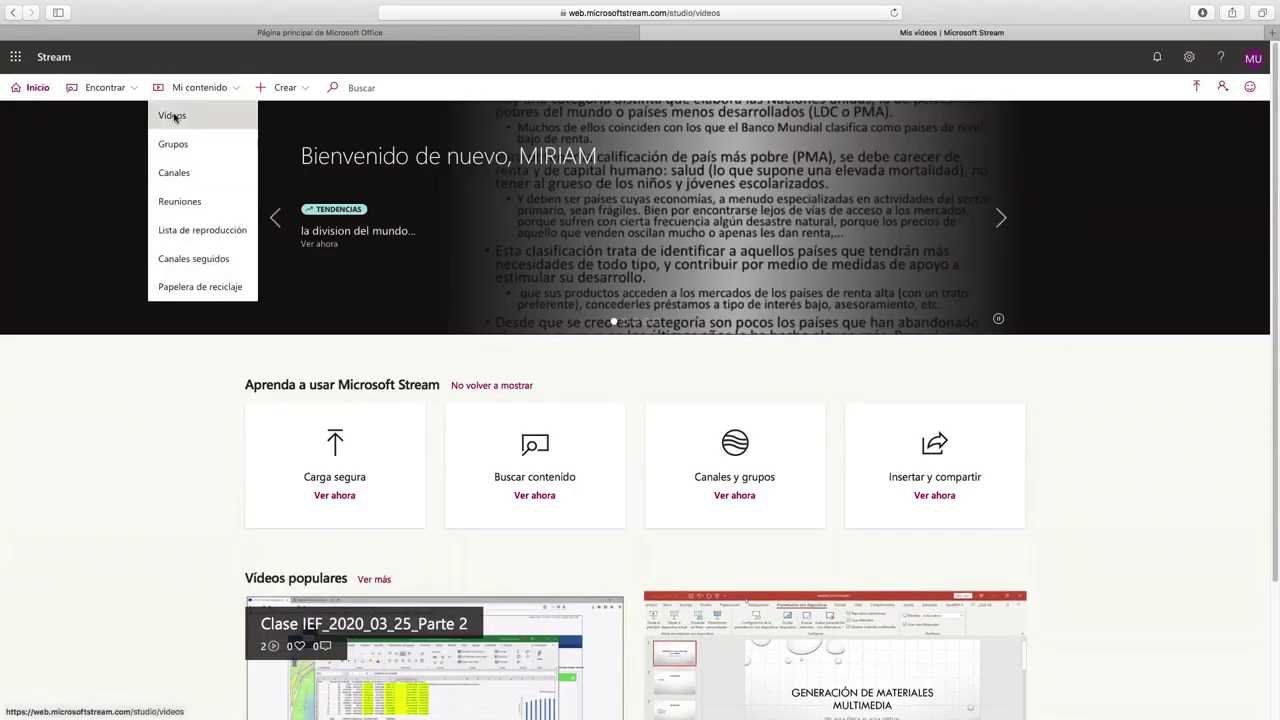